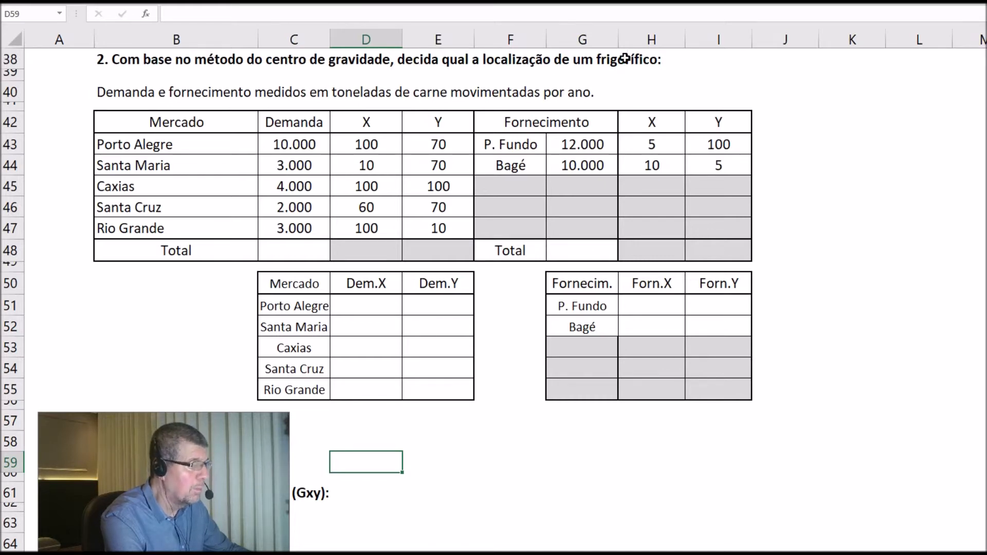
Examine the problem statement, the five markets' demand figures and the two supply sources
click(109, 92)
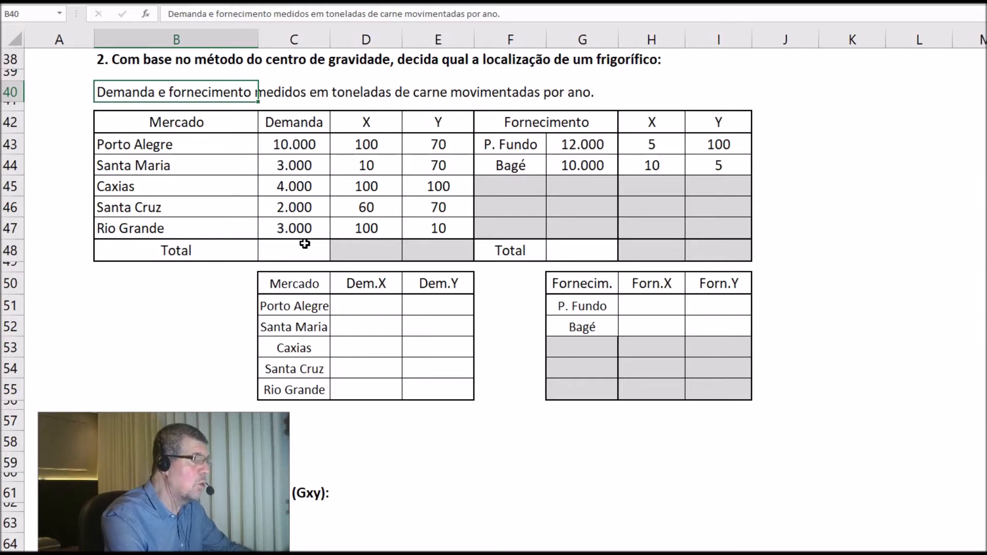
click(289, 123)
drag(290, 123, 297, 223)
click(114, 146)
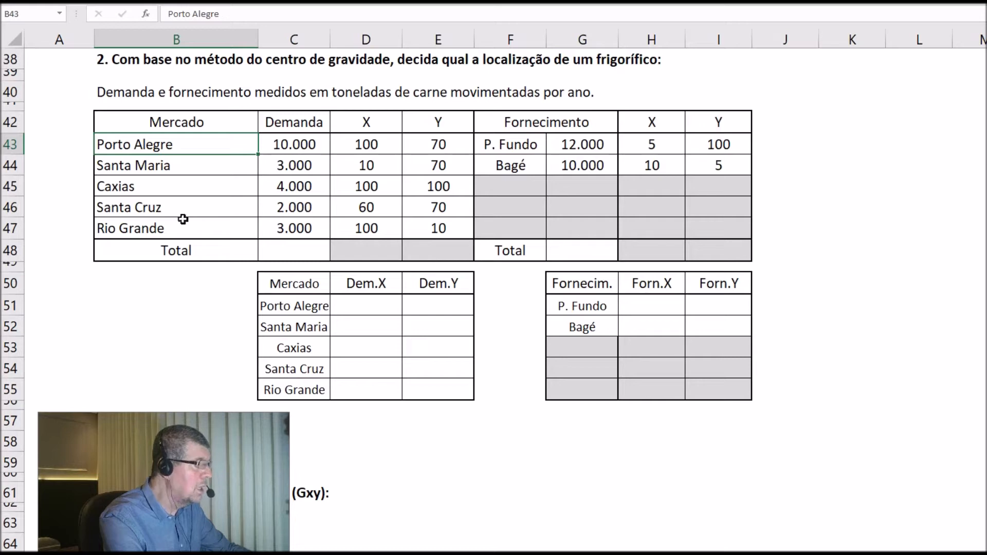
drag(283, 121, 293, 226)
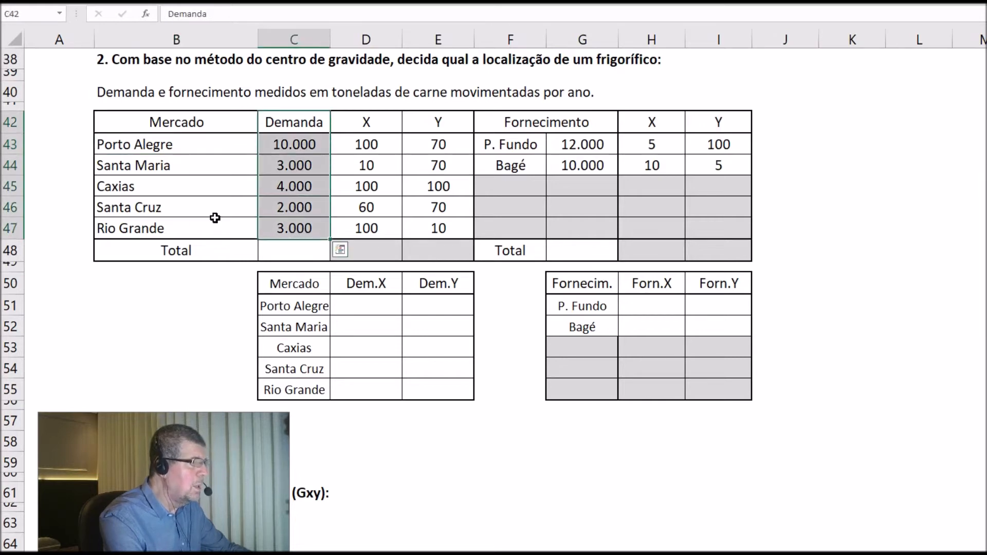
click(497, 146)
click(500, 164)
click(500, 139)
Total the market demand in C48 with =SOMA(C43:C47) and the supply in G48 with =SOMA(G43:G47)
click(572, 145)
click(509, 167)
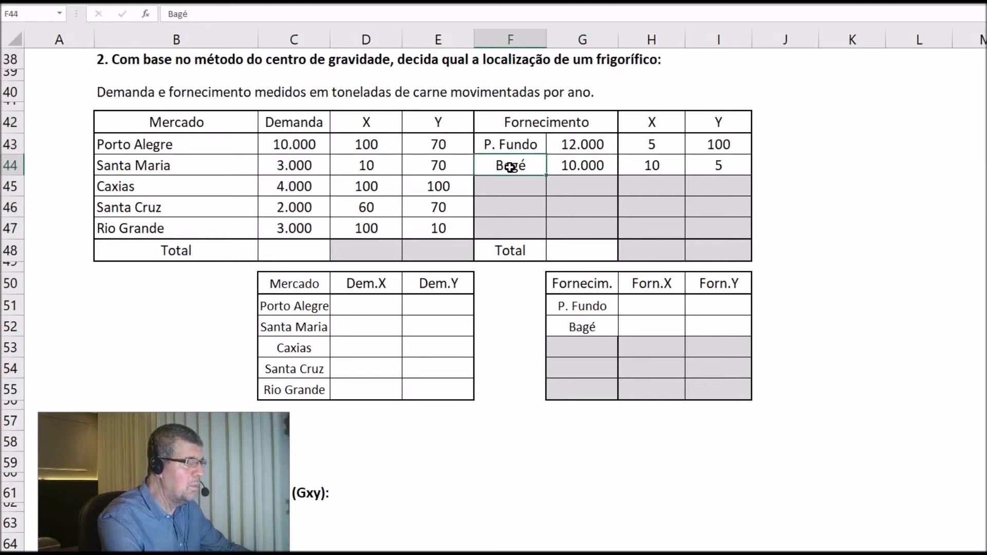
click(565, 168)
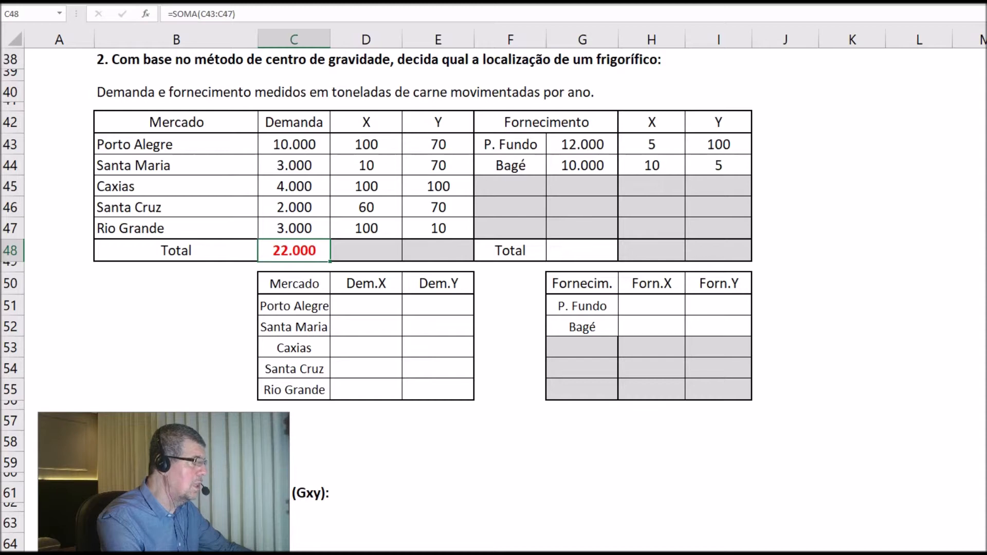
key(ctrl+y)
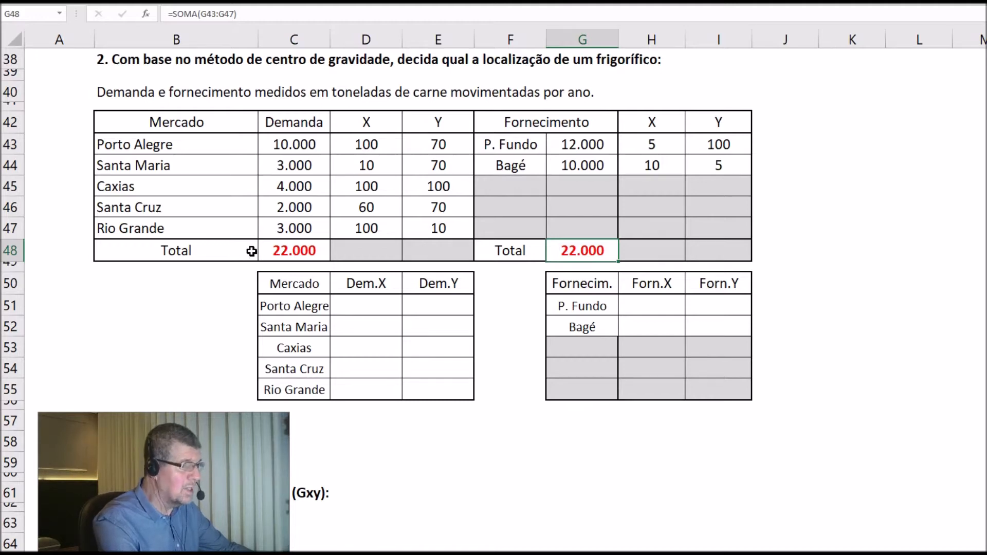
Examine the X and Y coordinates of the five markets and of the suppliers P. Fundo and Bagé
mouse_move(215, 122)
mouse_down()
mouse_move(203, 223)
mouse_move(754, 218)
mouse_up()
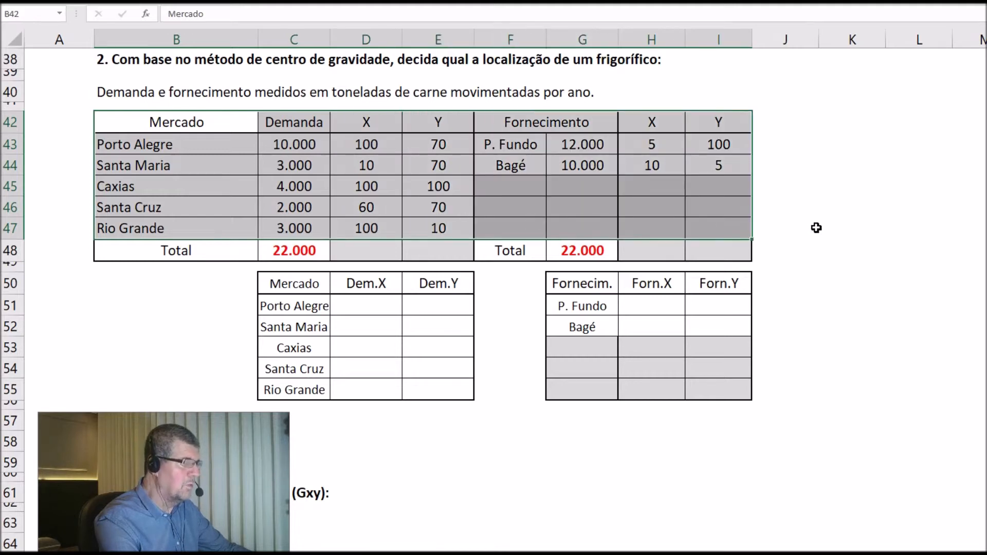
drag(151, 122, 656, 216)
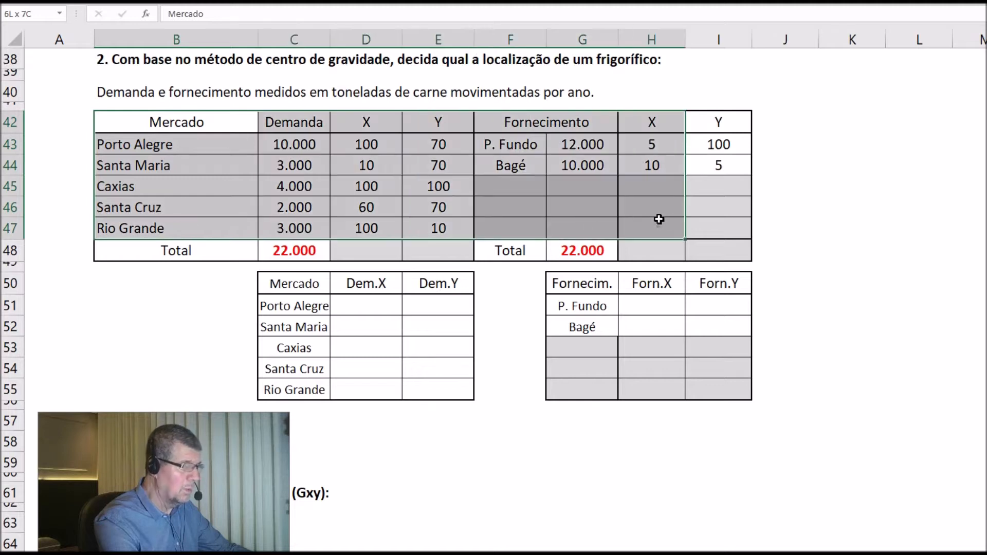
click(352, 118)
drag(360, 116, 426, 230)
drag(650, 126, 720, 165)
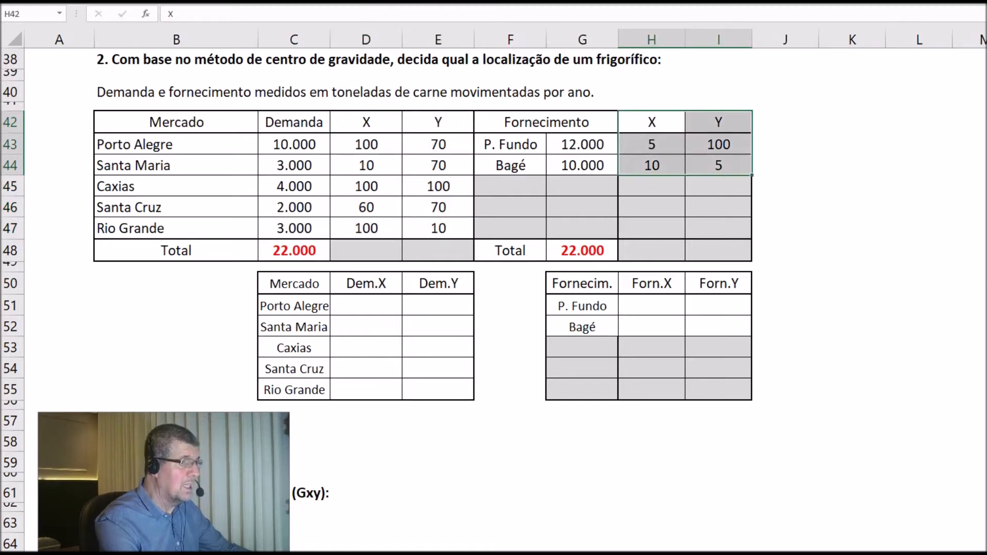
drag(360, 122, 366, 228)
drag(422, 127, 437, 226)
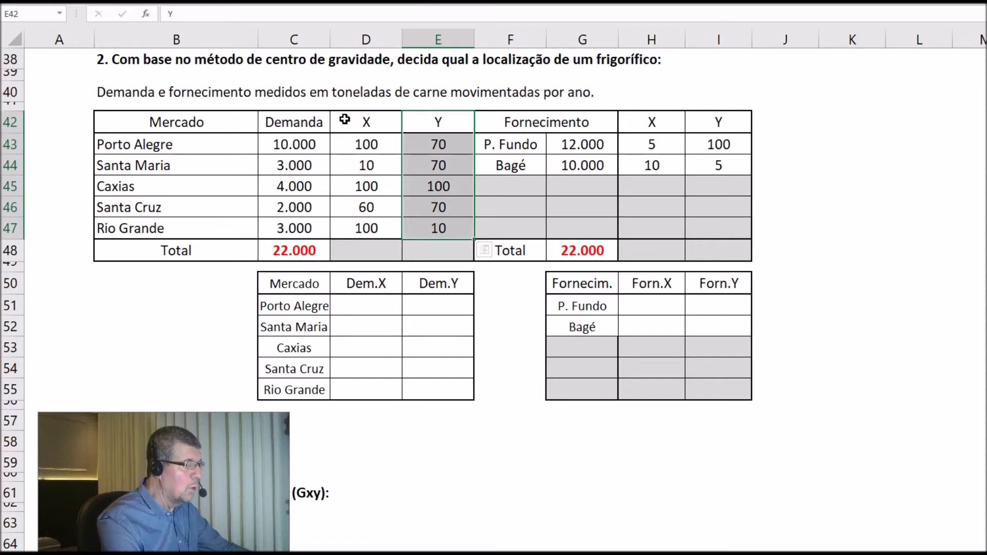
click(356, 122)
drag(357, 122, 360, 228)
drag(434, 121, 445, 229)
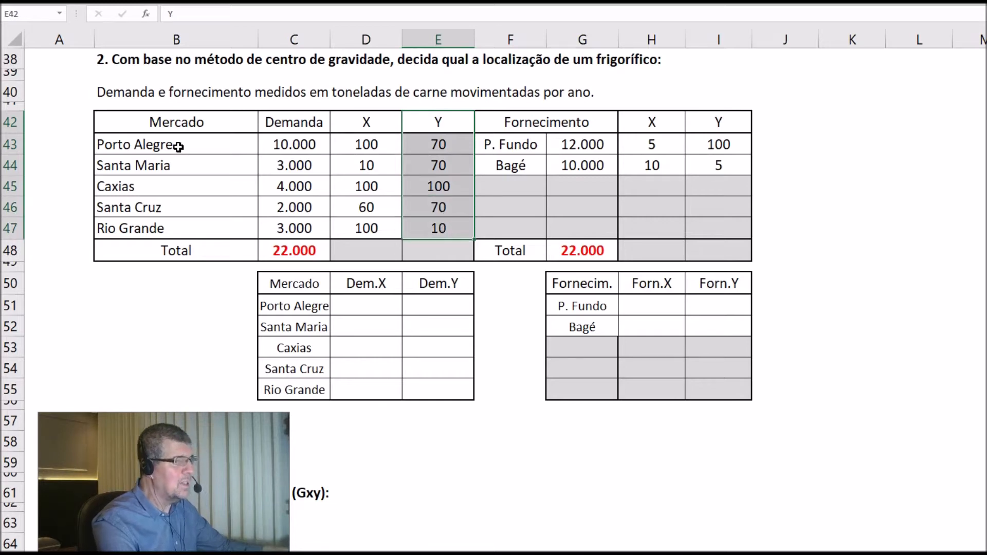
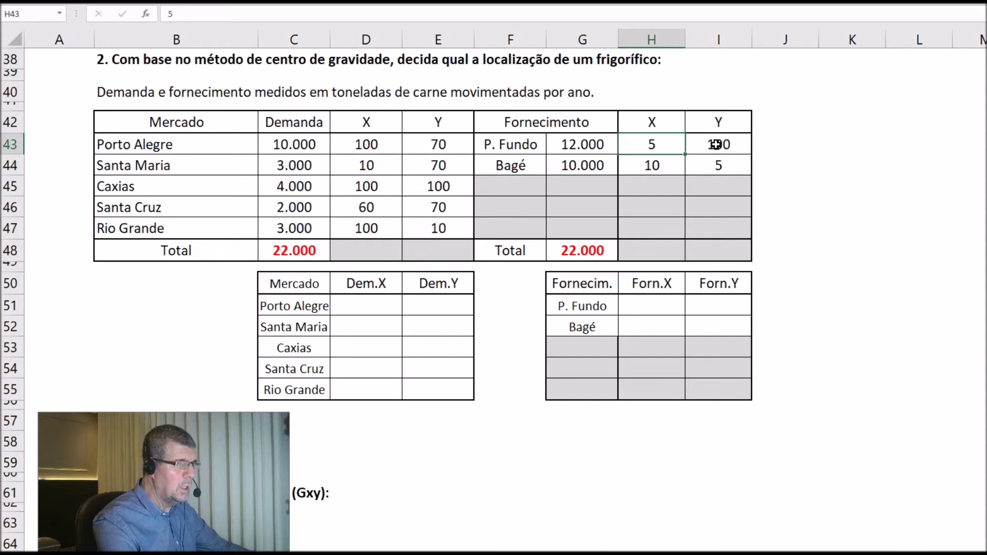
click(514, 166)
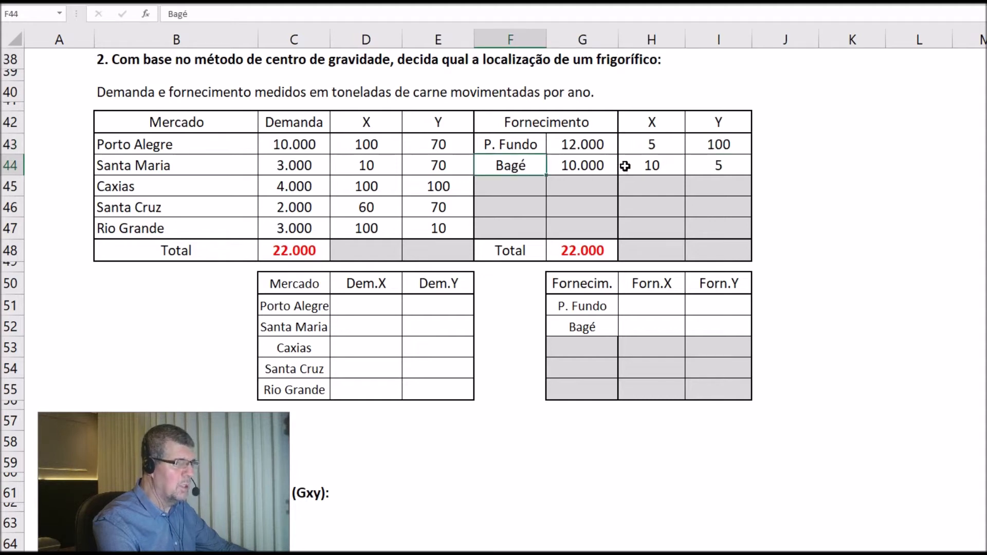
click(644, 164)
click(709, 166)
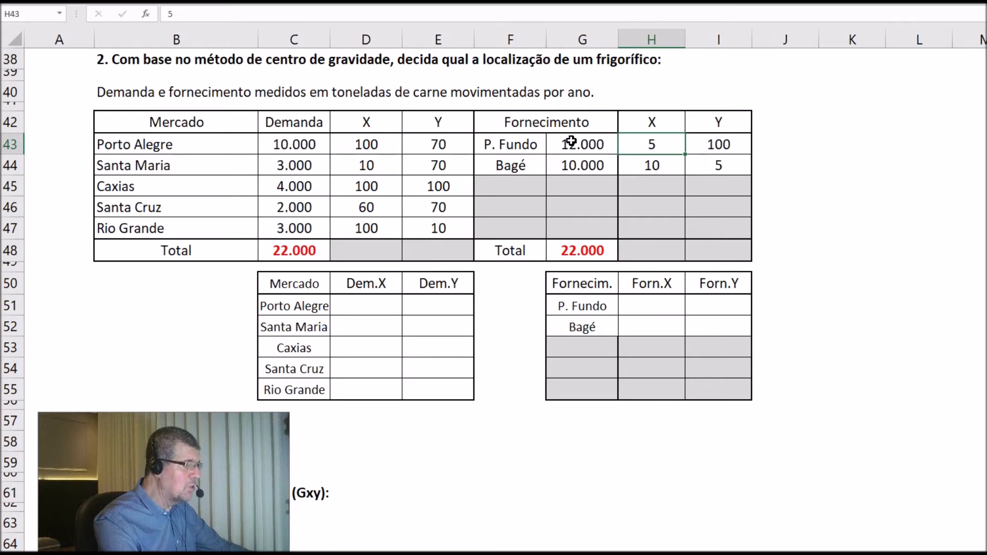
Compare Porto Alegre's demand and coordinates with the empty Dem.X and Dem.Y columns of the market calculation table
click(296, 147)
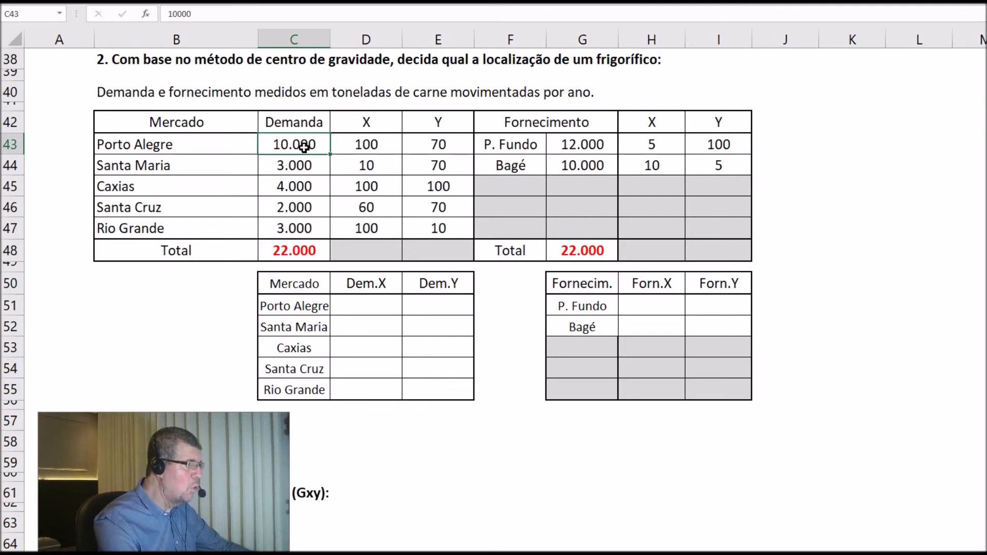
drag(301, 146, 356, 150)
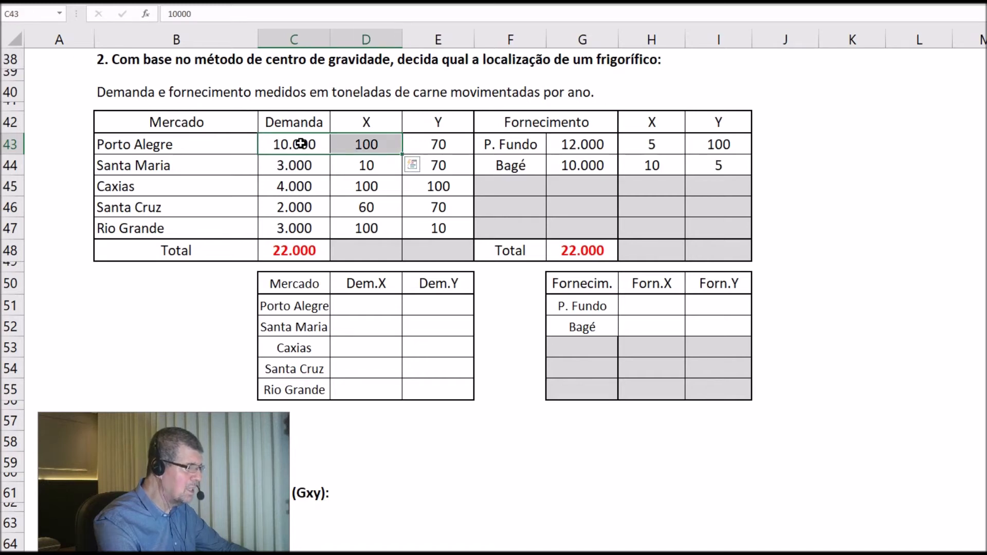
click(301, 143)
click(453, 142)
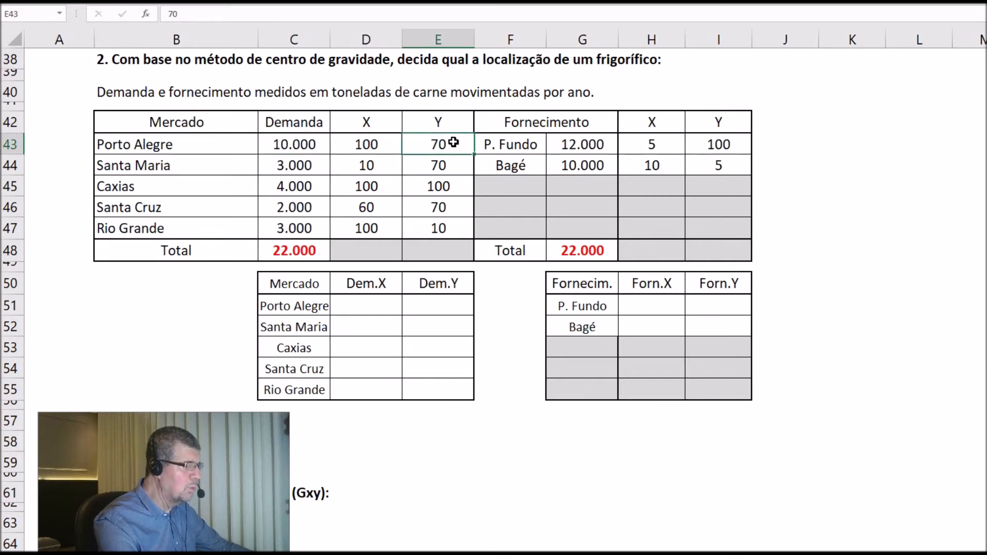
click(370, 284)
drag(370, 283, 374, 398)
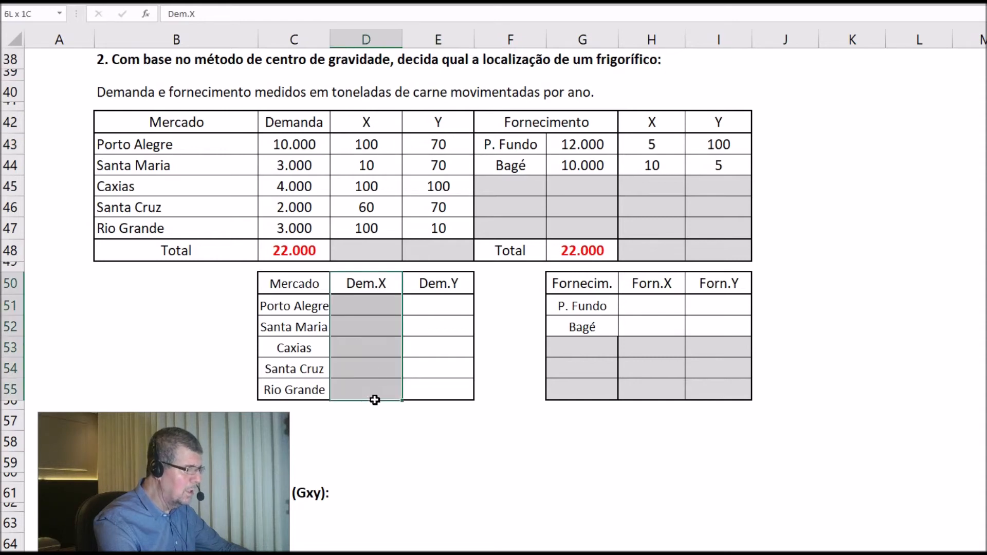
click(441, 280)
drag(444, 302, 443, 396)
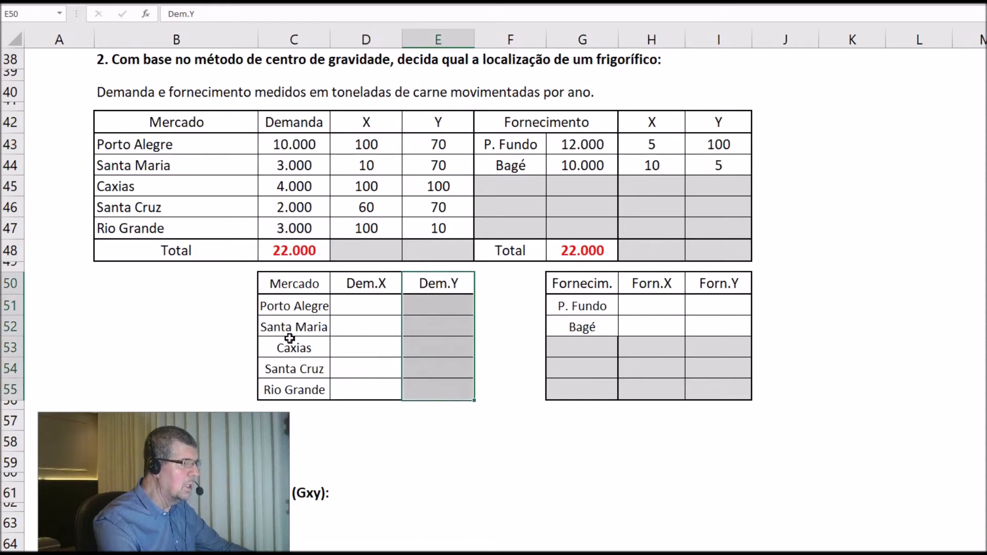
click(135, 146)
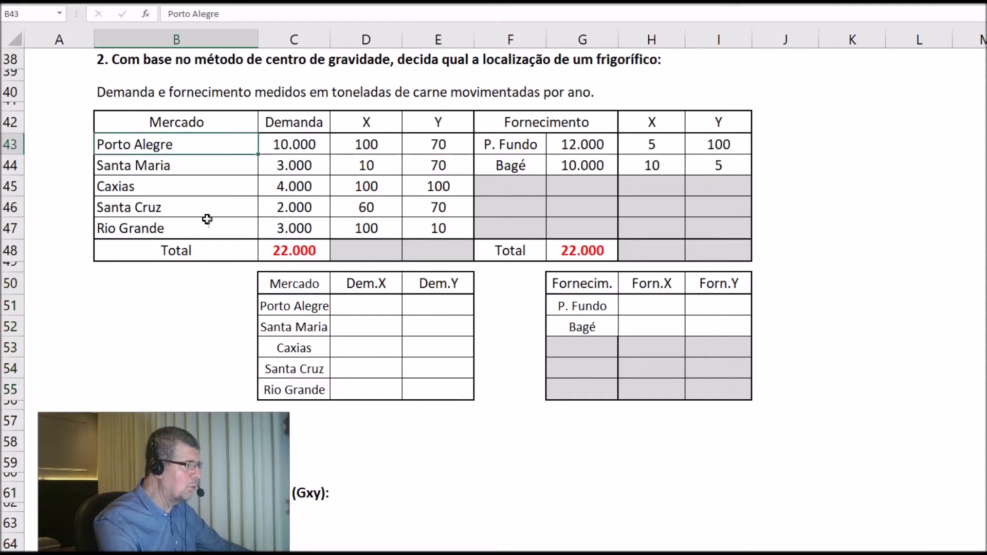
drag(301, 306, 302, 389)
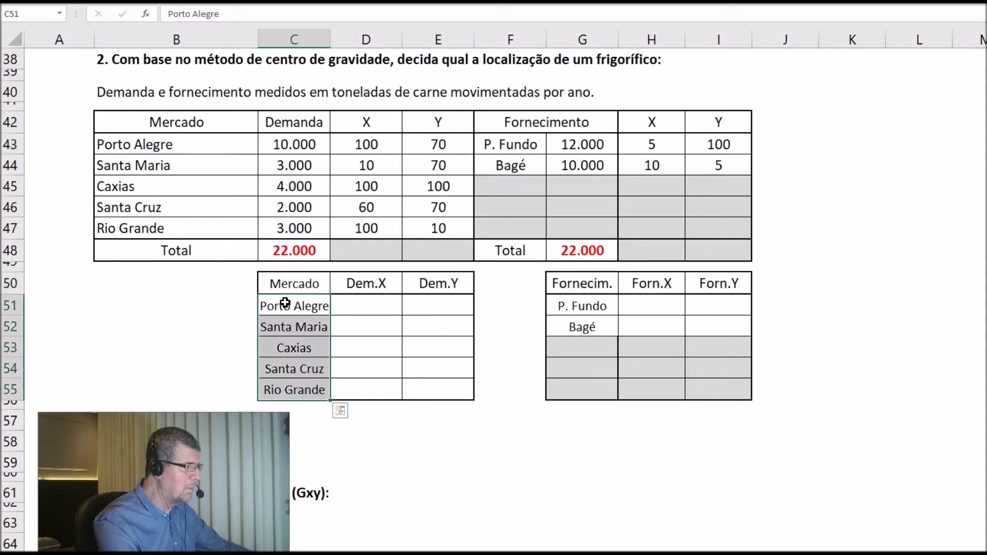
drag(285, 286, 419, 392)
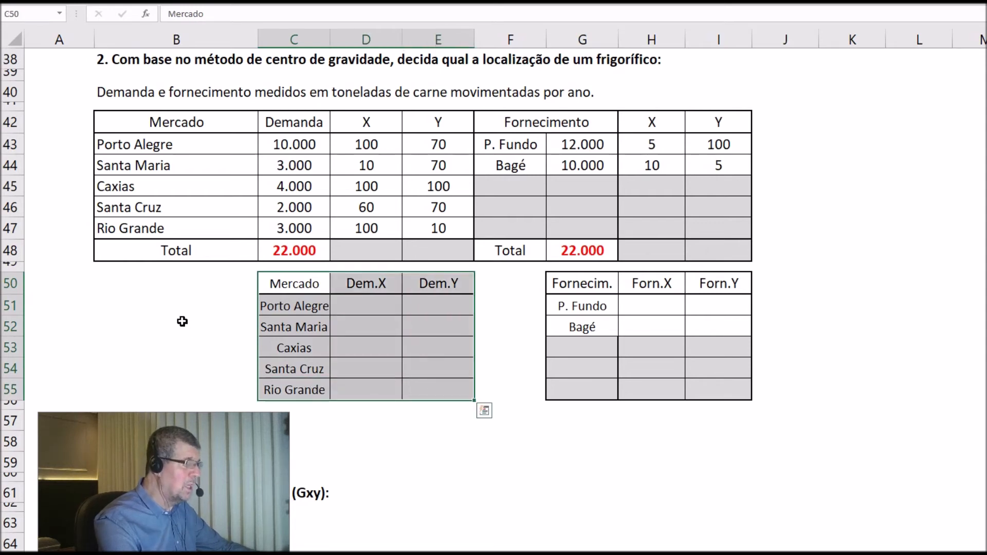
Calculate Porto Alegre's Dem.X in D51 with the formula =C43*D43
click(10, 145)
click(276, 147)
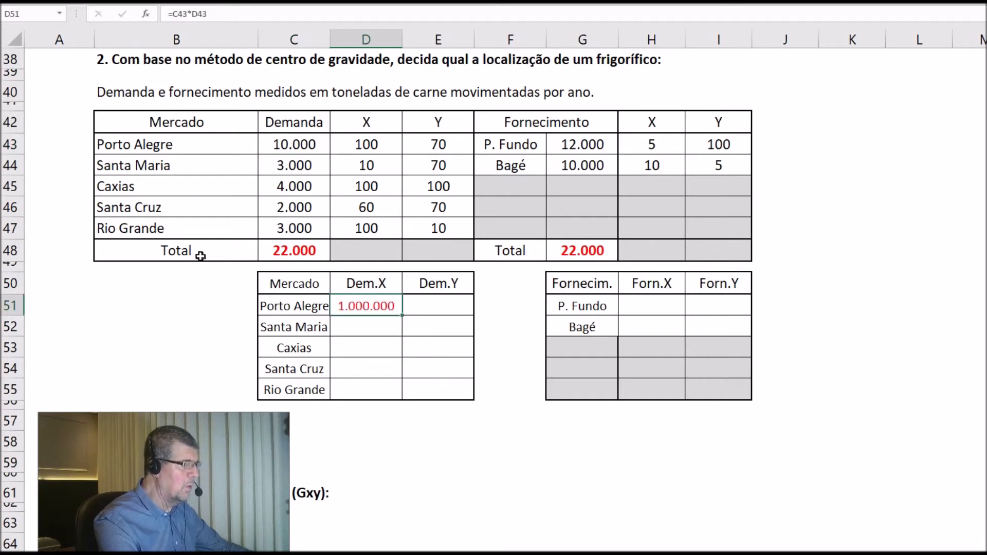
click(211, 15)
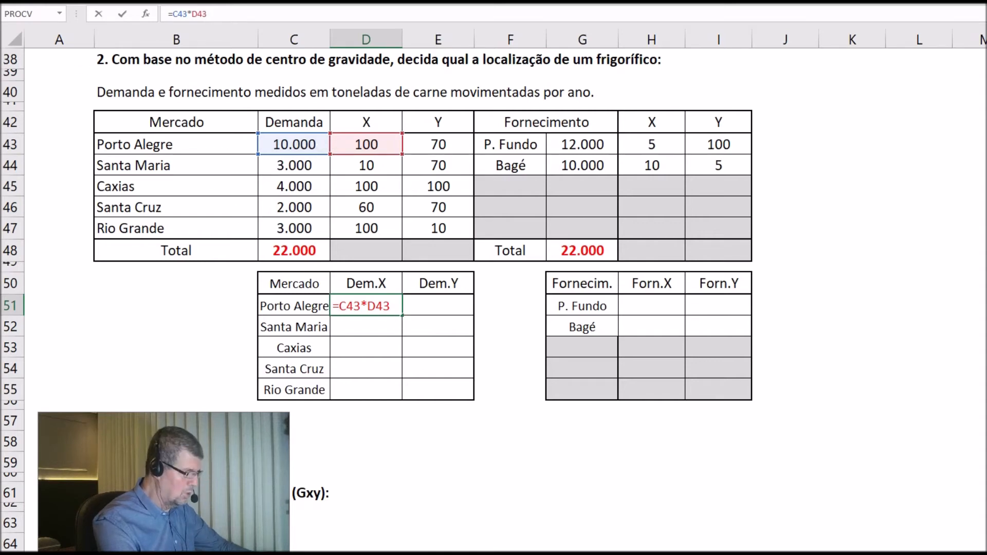
key(ctrl+Return)
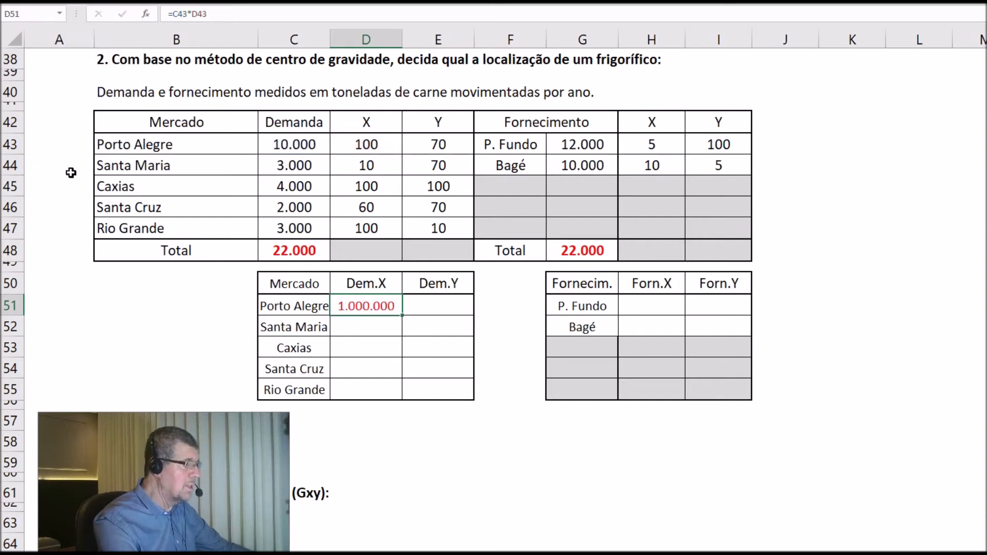
Extend the demand-times-X formula to Santa Maria, Caxias, Santa Cruz and Rio Grande in D52:D55
click(16, 165)
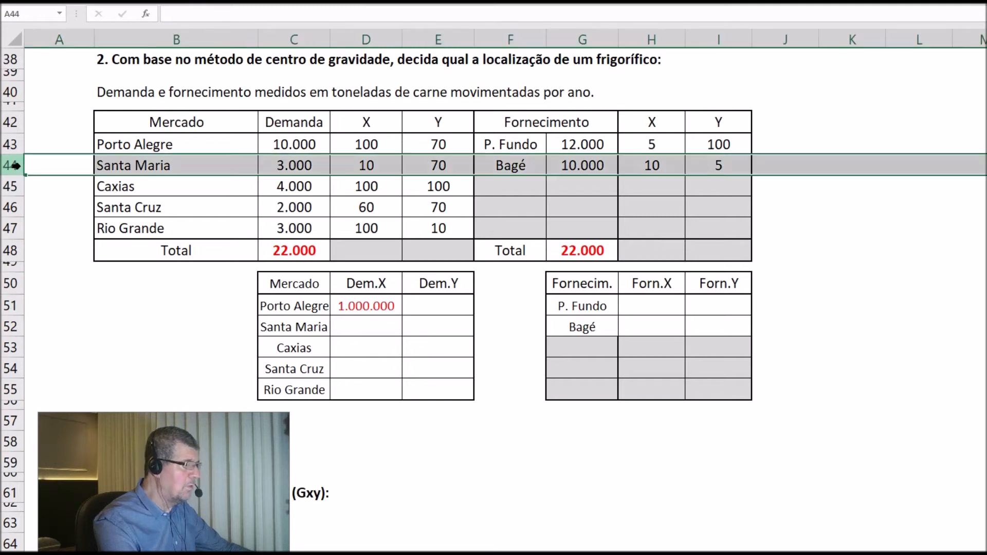
click(13, 188)
click(10, 208)
click(6, 230)
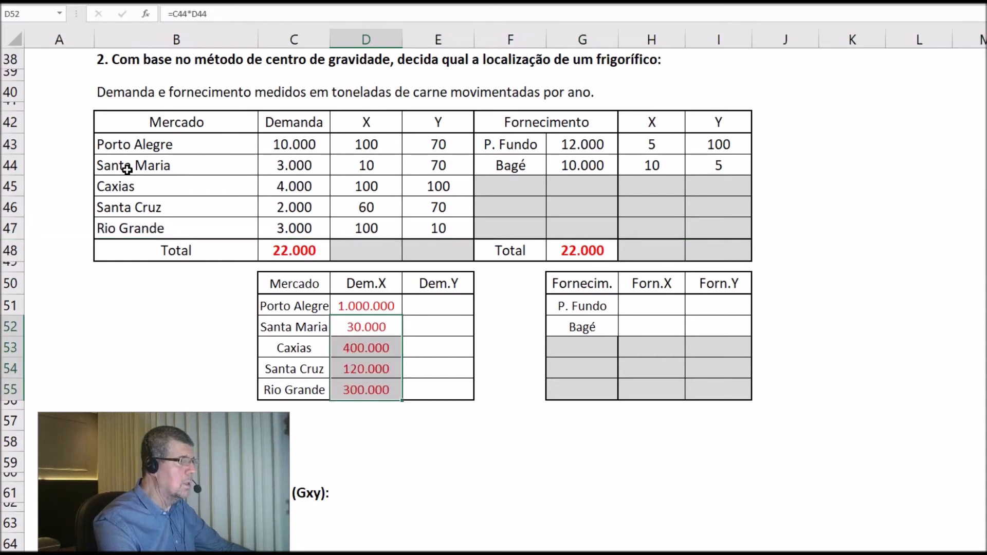
Check the Dem.X formulas of Santa Maria, Caxias, Santa Cruz and Rio Grande against their demand rows
click(357, 323)
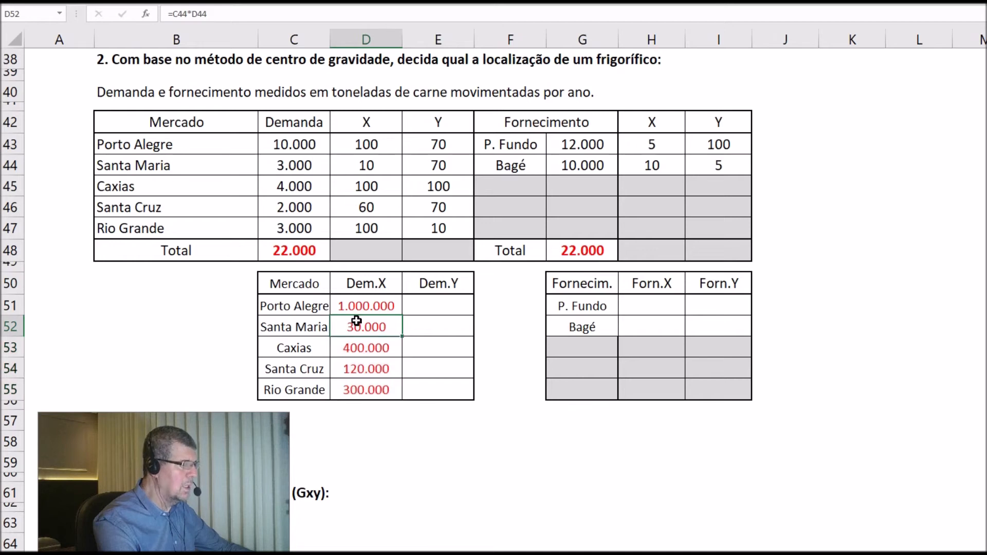
click(126, 191)
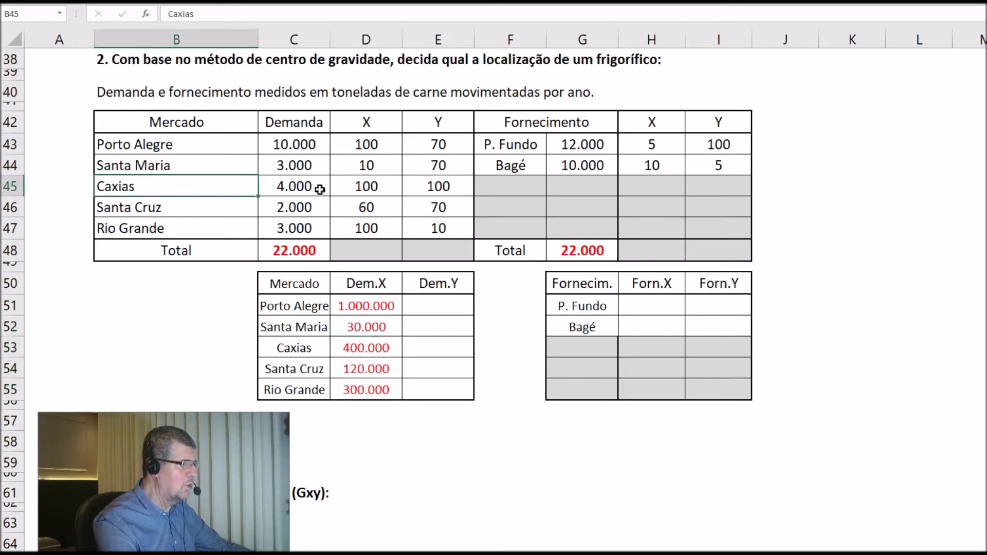
click(359, 347)
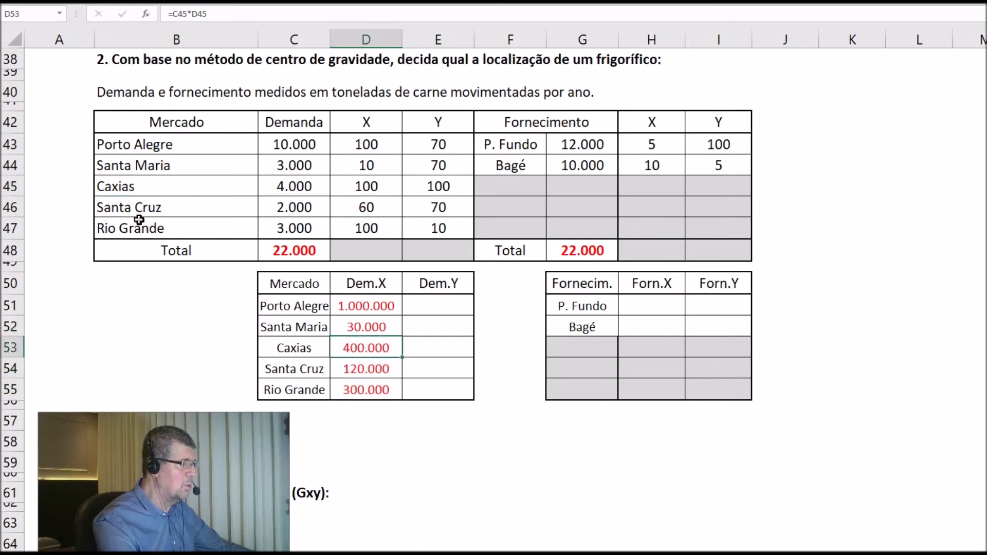
click(120, 208)
click(281, 208)
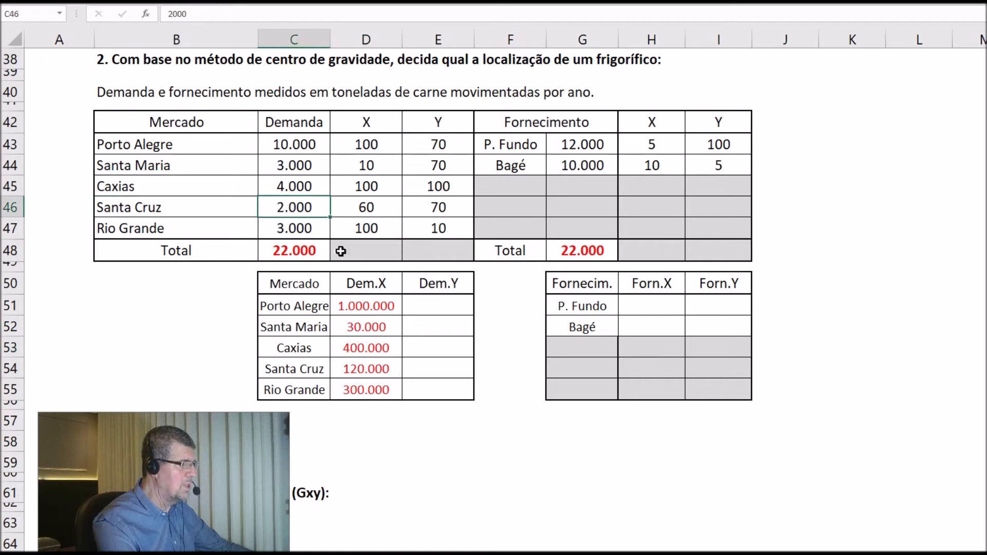
click(363, 369)
click(117, 229)
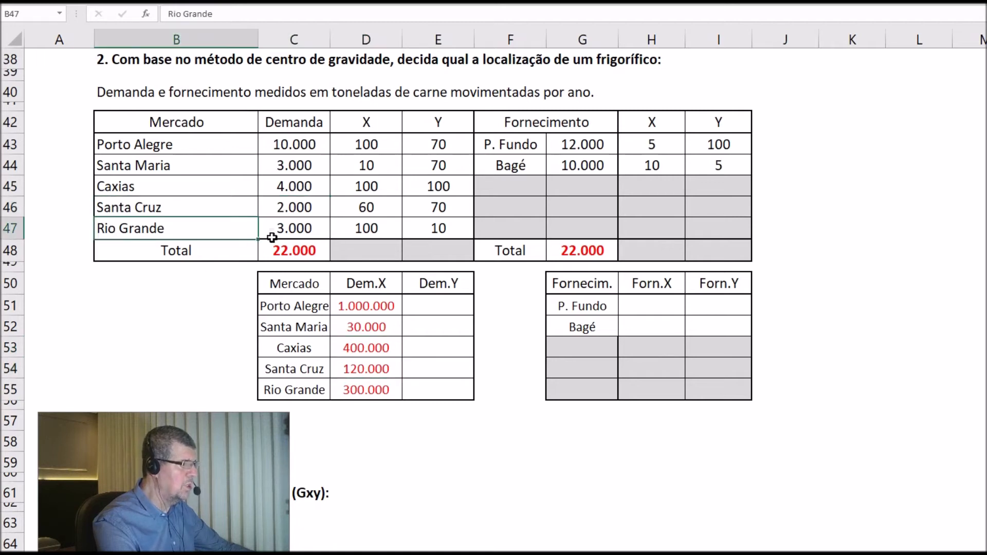
click(366, 389)
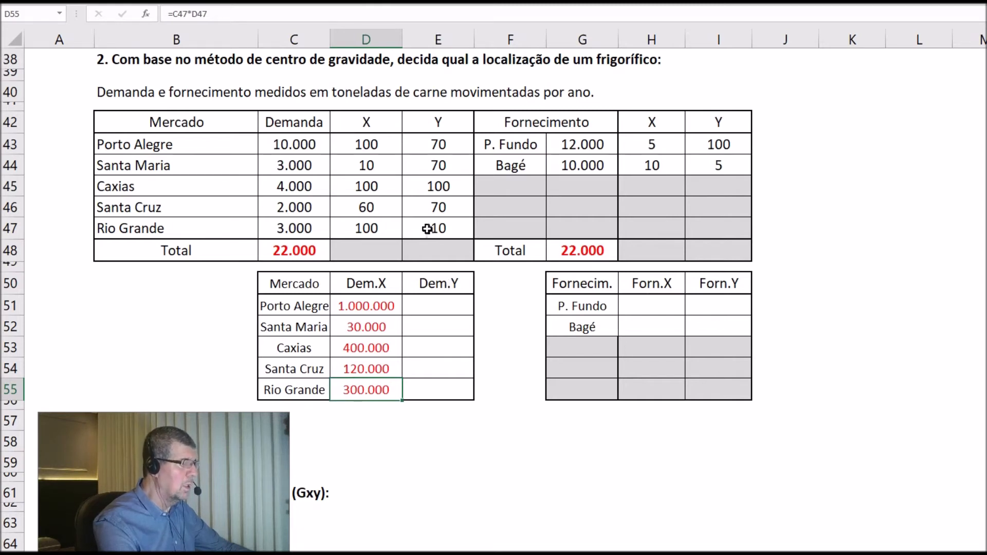
Fill Dem.Y for all five markets in E51:E55 by multiplying each demand by its Y coordinate
click(10, 144)
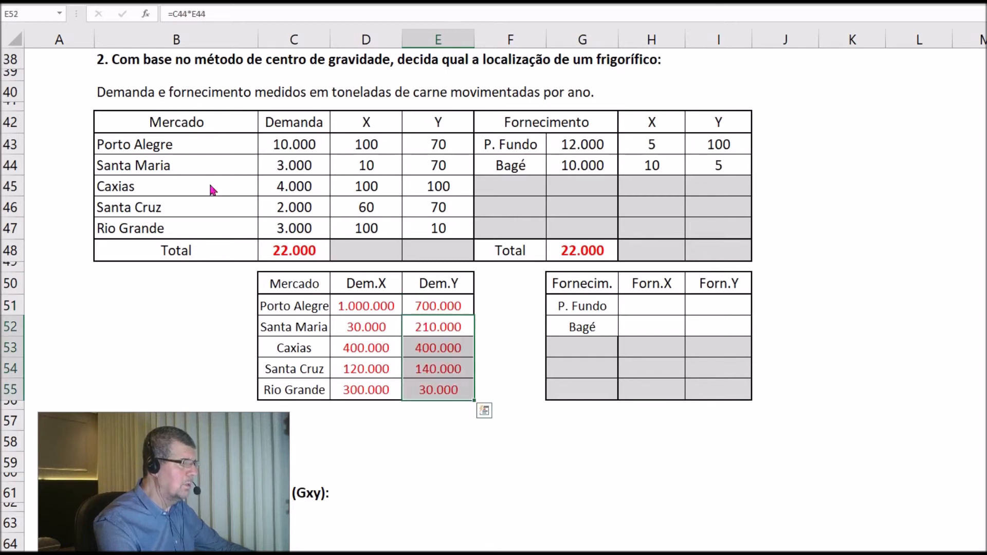
drag(357, 304, 425, 380)
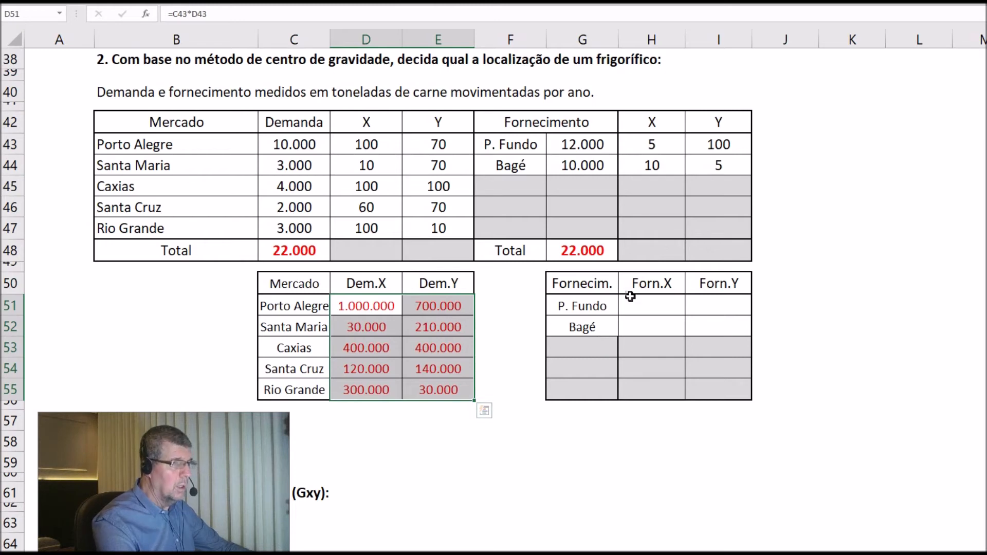
Calculate Forn.X for P. Fundo and Bagé in H51:H52 with the formulas =G43*H43 and =G44*H44
click(673, 309)
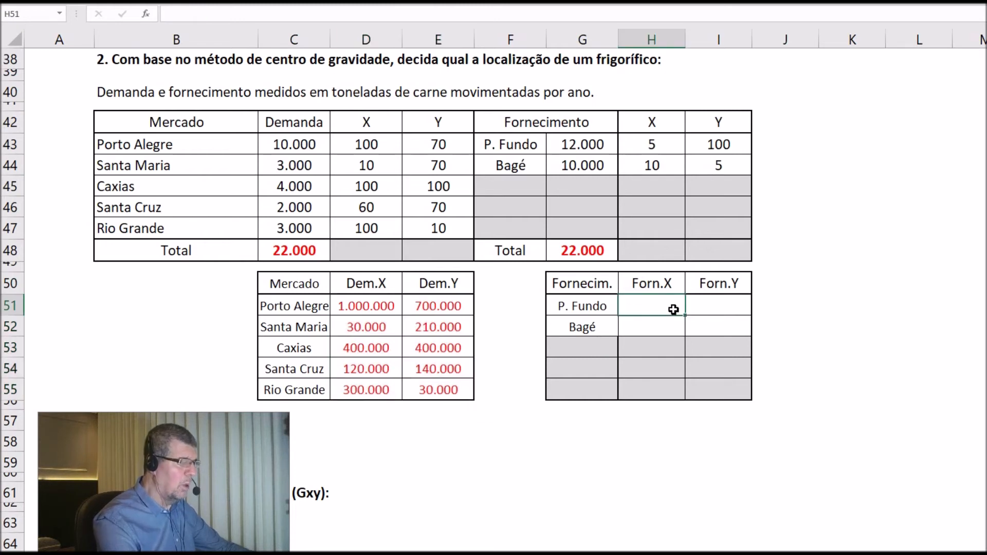
drag(494, 144, 674, 150)
drag(578, 145, 642, 145)
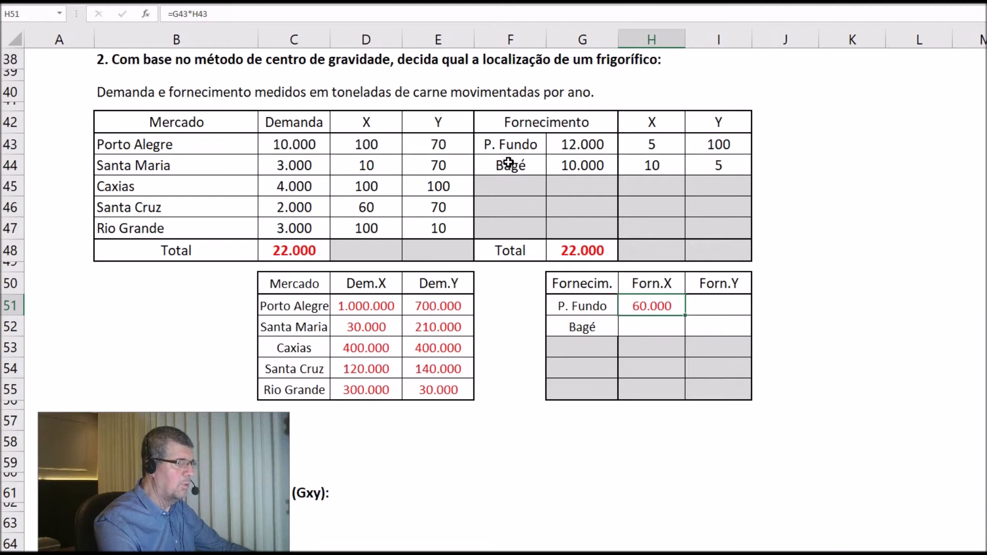
key(ctrl+z)
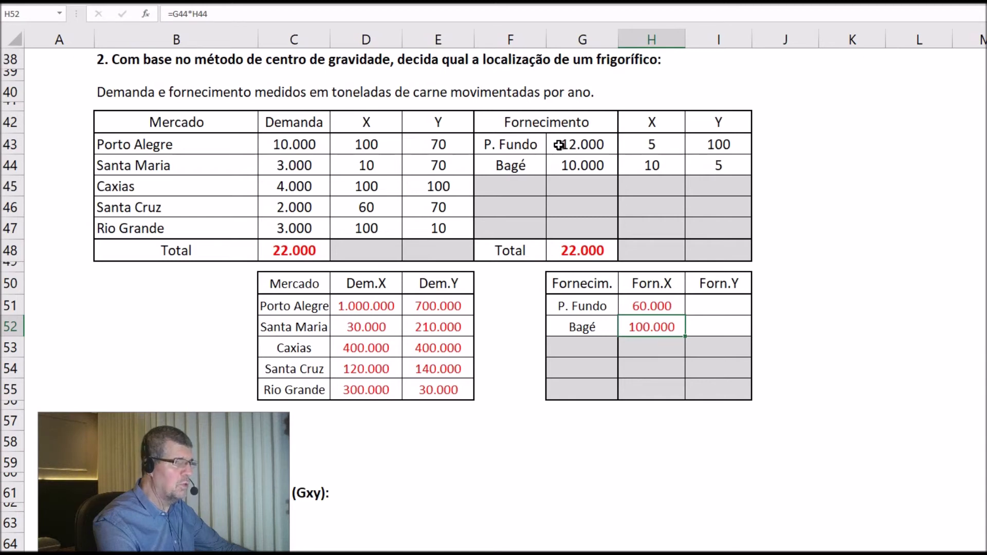
Calculate Forn.Y for P. Fundo and Bagé with =G43*I43 in I51 and =G44*I44 in I52, checking Bagé's cell references
key(ctrl+z)
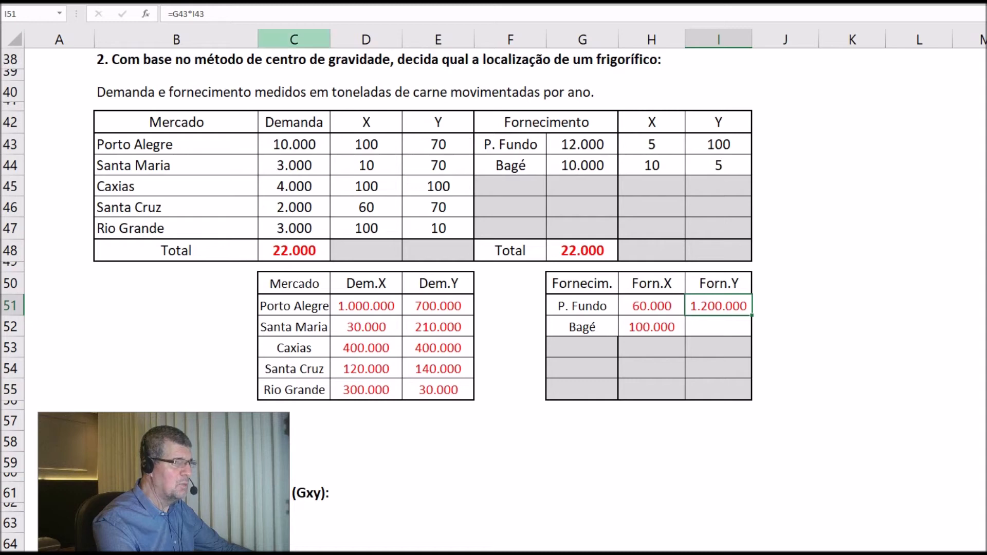
key(ctrl+z)
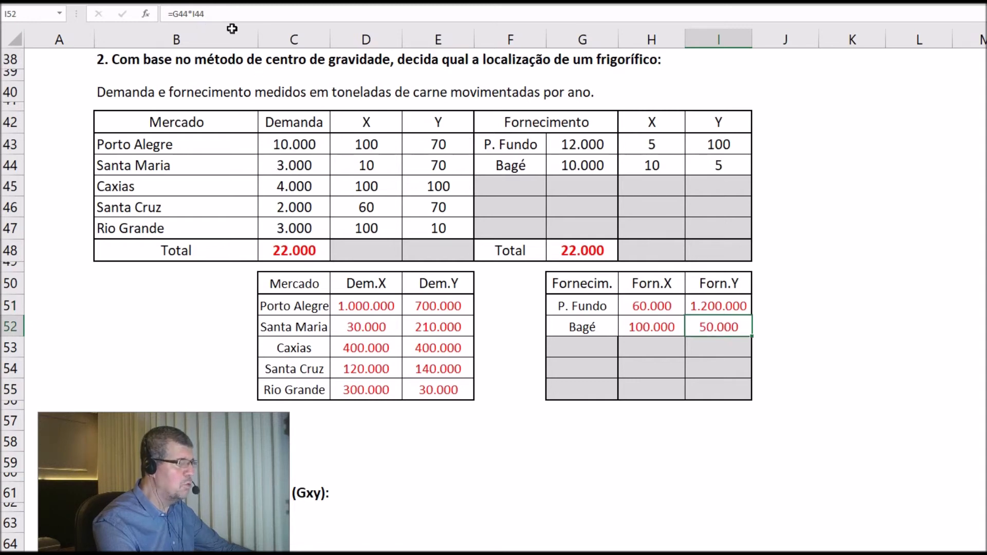
click(227, 14)
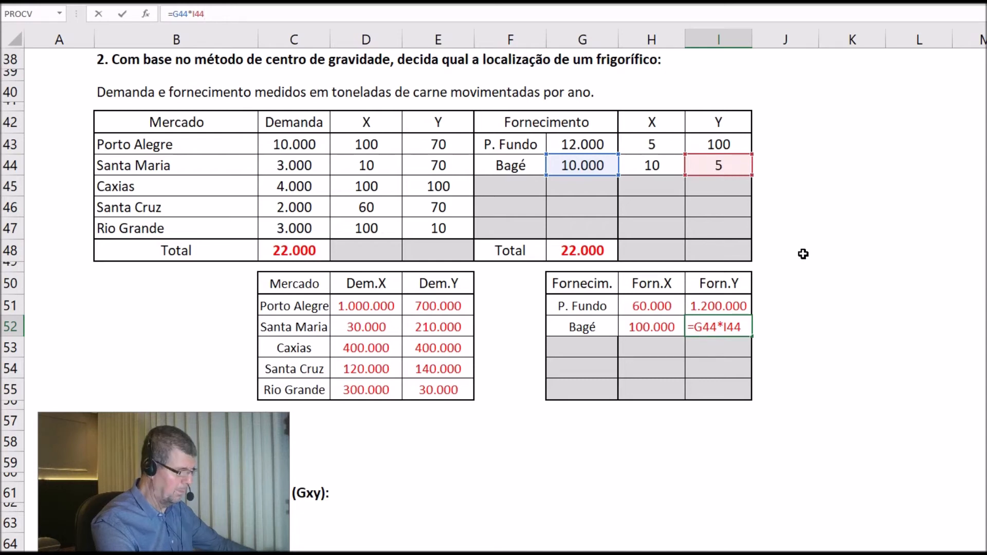
key(ctrl+Return)
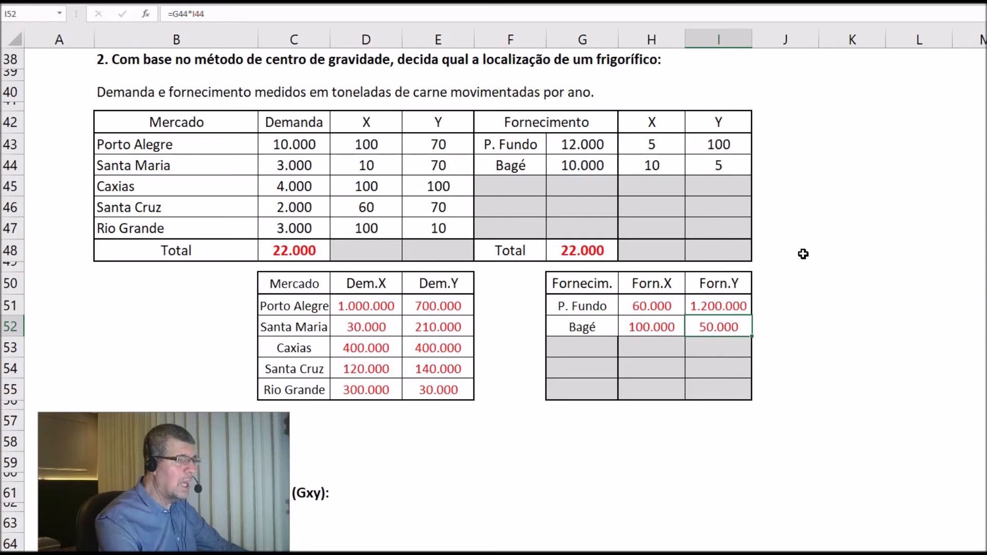
Total Dem.X and Forn.X as Somatório X in C57 with =SOMA(D51:D55;H51:H52), and check the two summed ranges
scroll(118, 316, down, 1)
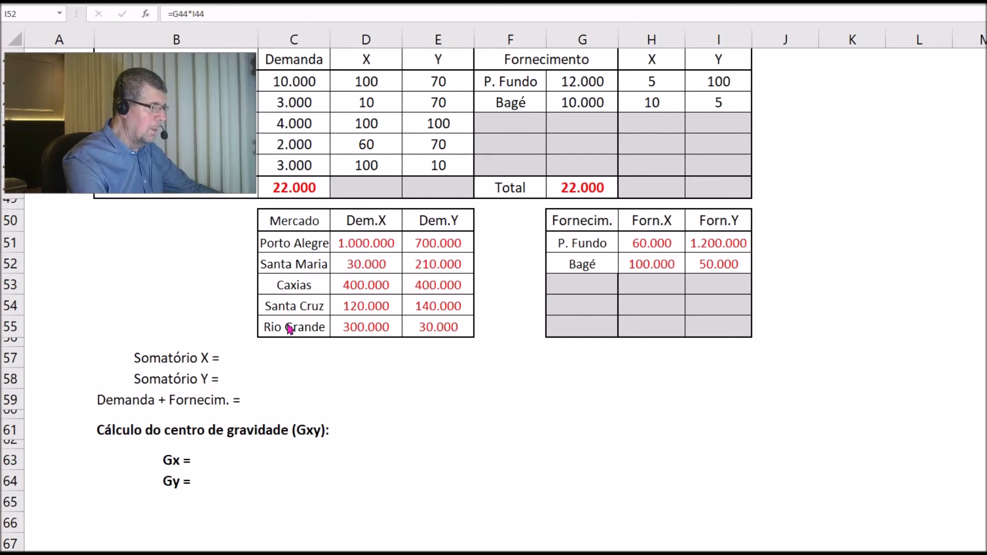
click(370, 266)
drag(367, 237, 401, 321)
drag(639, 241, 641, 260)
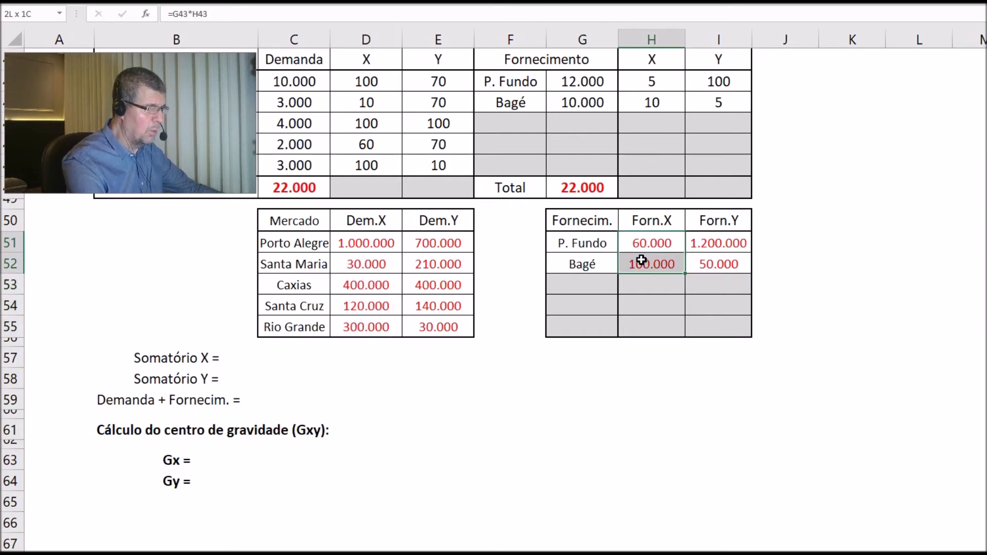
drag(366, 243, 401, 326)
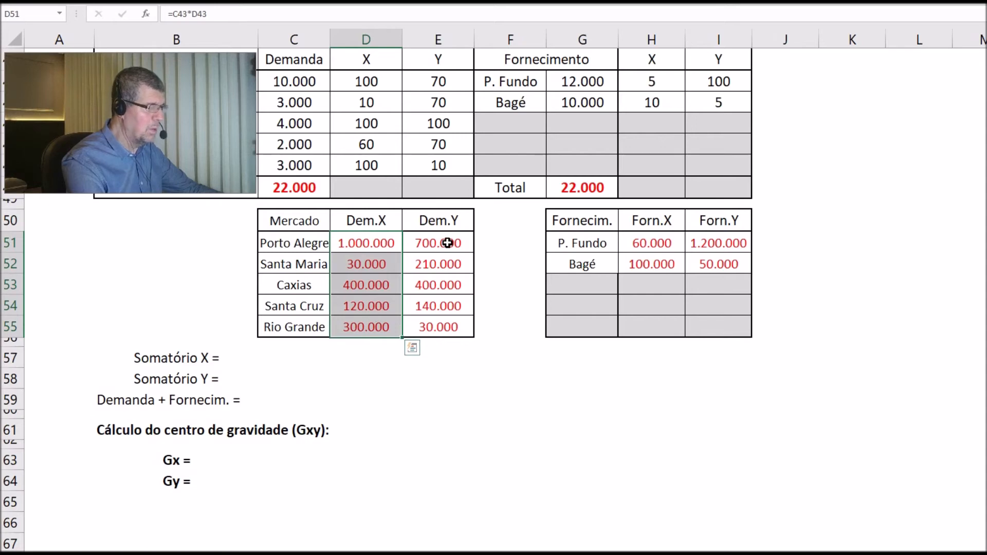
click(159, 359)
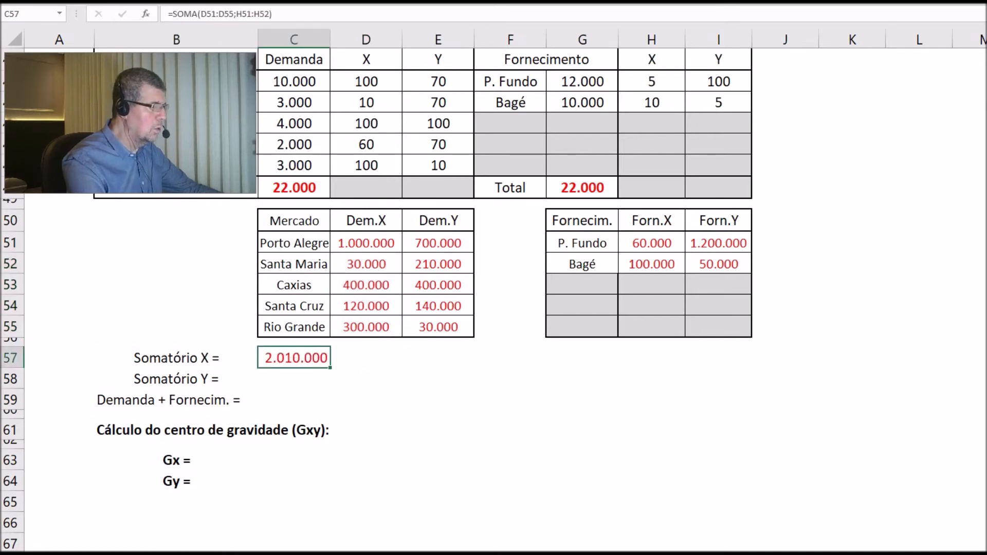
drag(366, 242, 376, 321)
drag(366, 241, 373, 325)
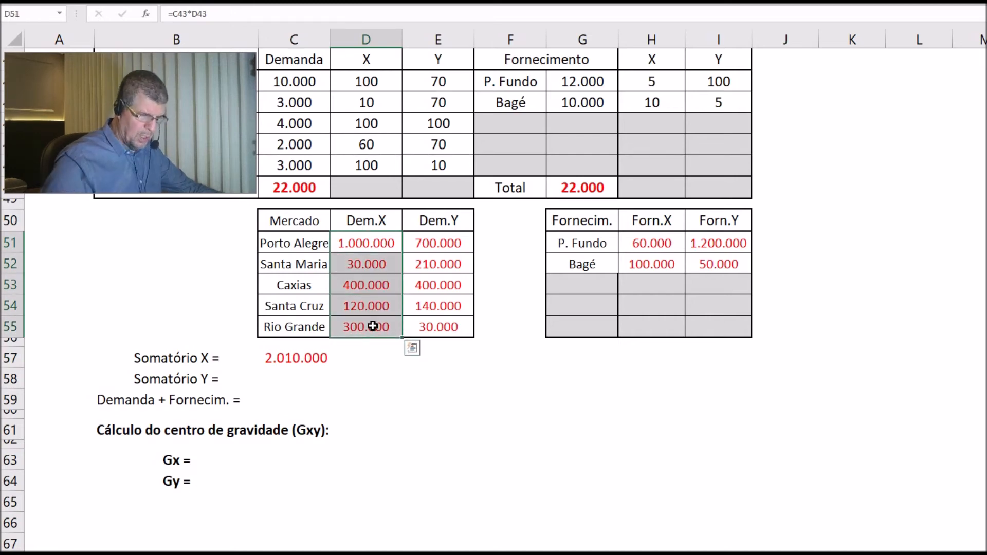
ctrl+drag(652, 243, 652, 263)
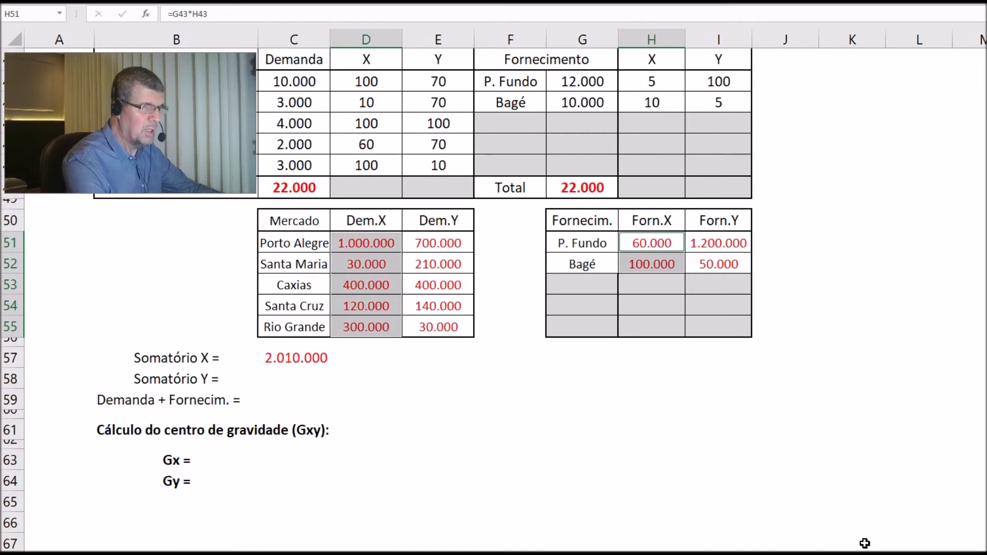
click(293, 360)
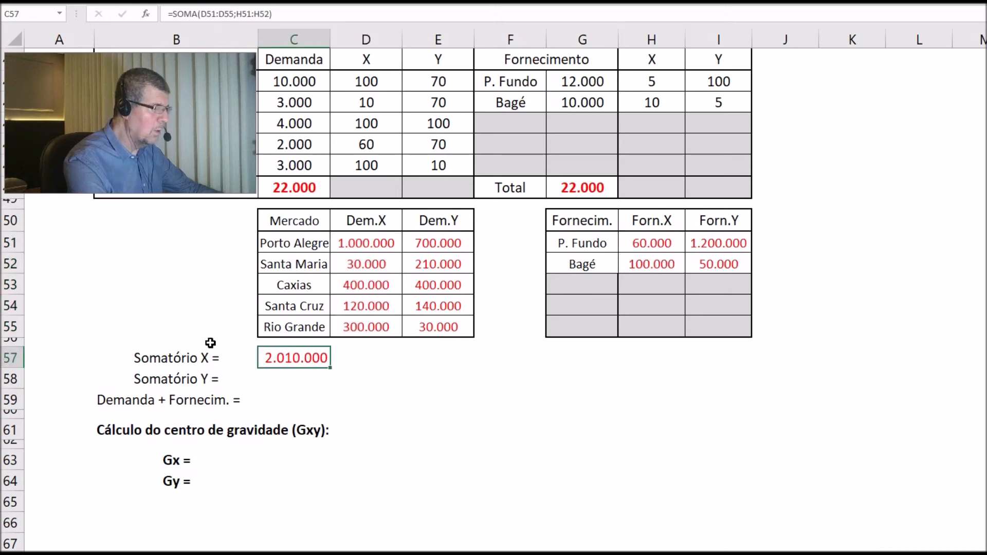
click(287, 14)
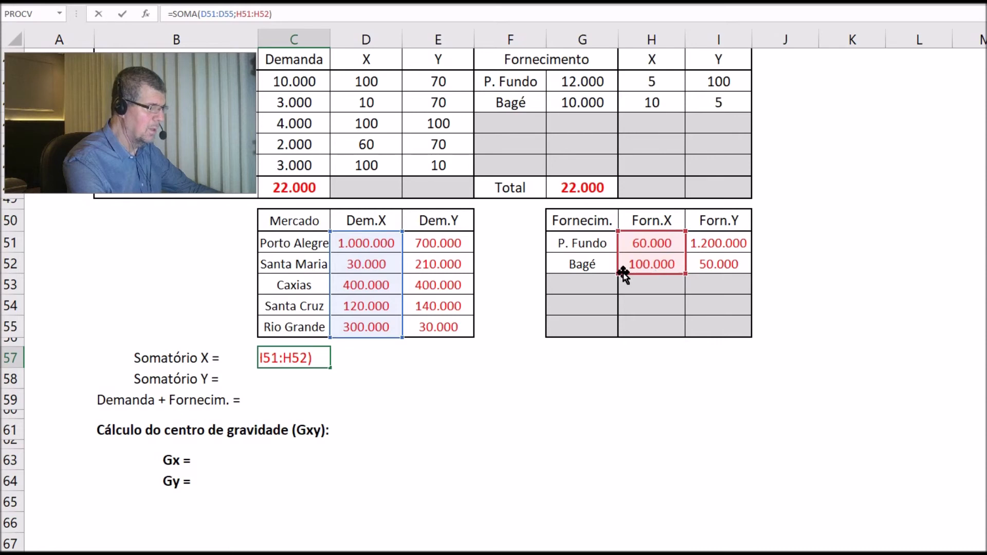
Calculate Somatório Y in C58 with =SOMA(E51:E55;I51:I52), and total demand plus supply in C59 with =C48+G48
key(Return)
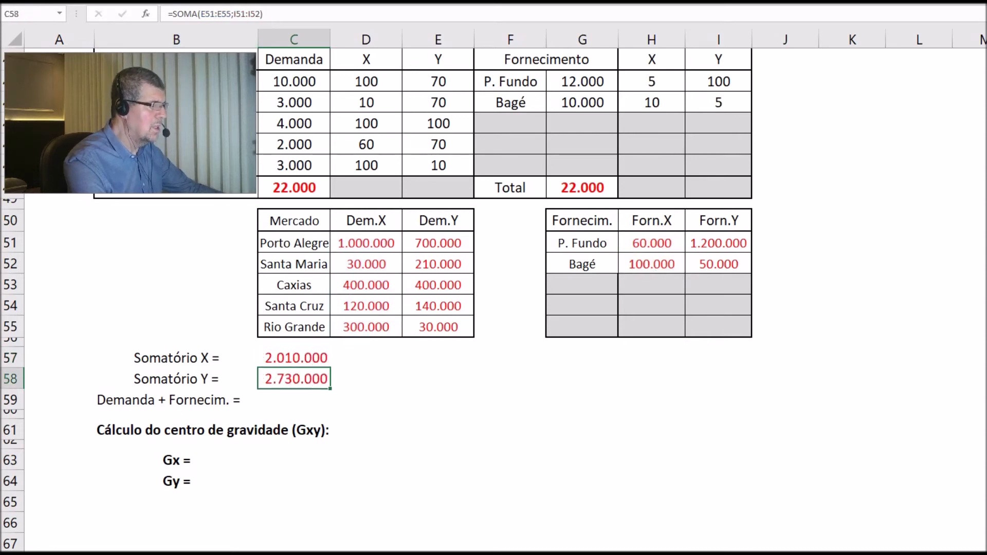
key(F2)
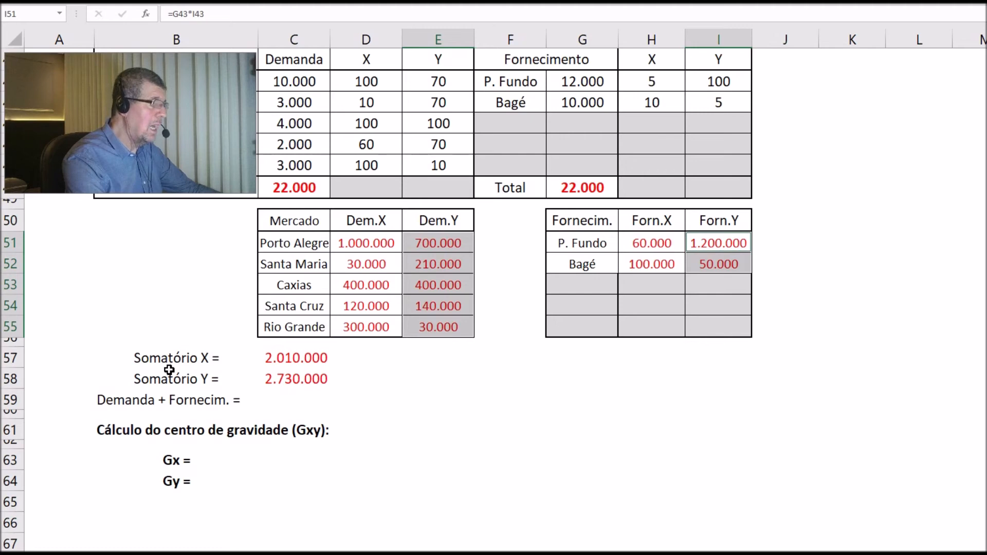
click(289, 185)
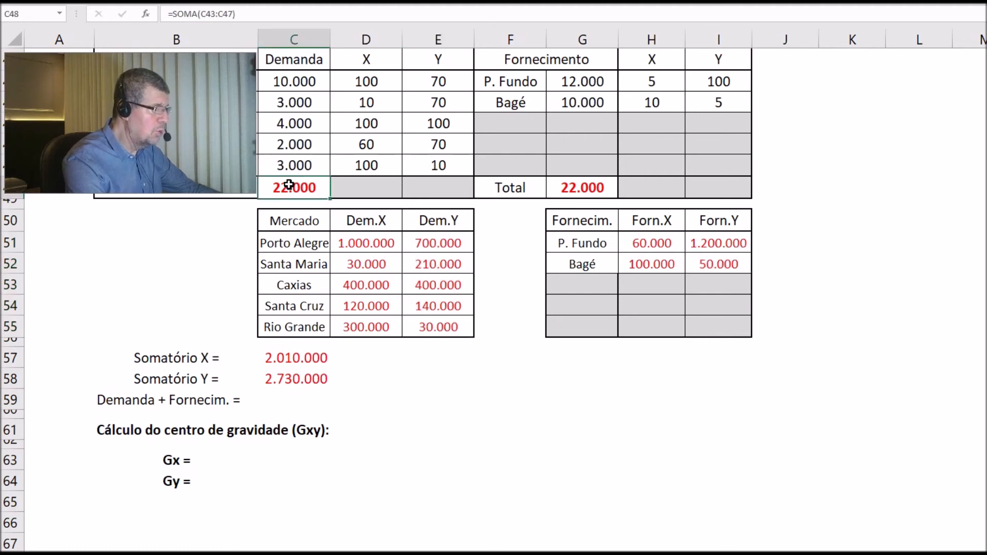
click(594, 190)
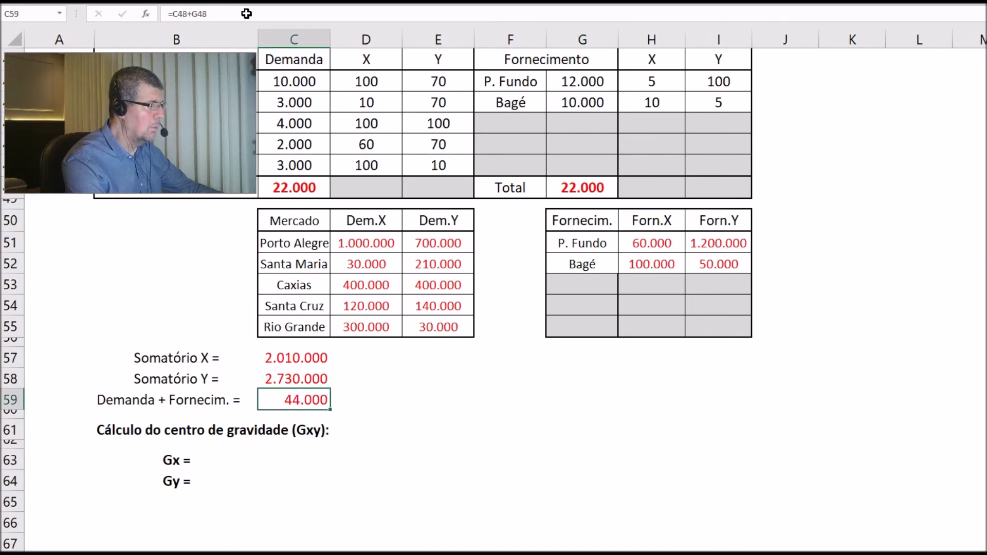
click(248, 14)
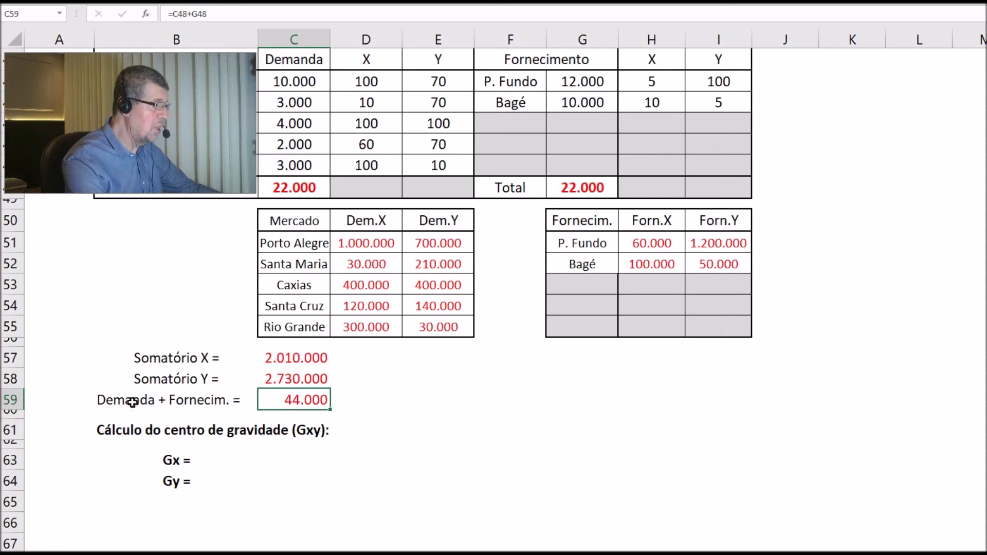
Calculate the Gx coordinate in C63 by dividing Somatório X by total demand plus supply, using =C57/C59
click(167, 456)
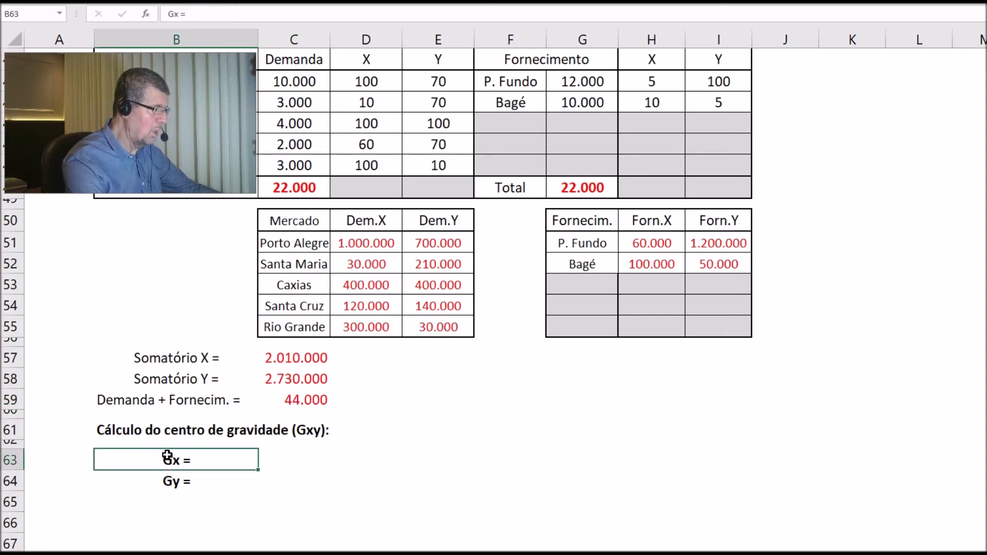
click(163, 482)
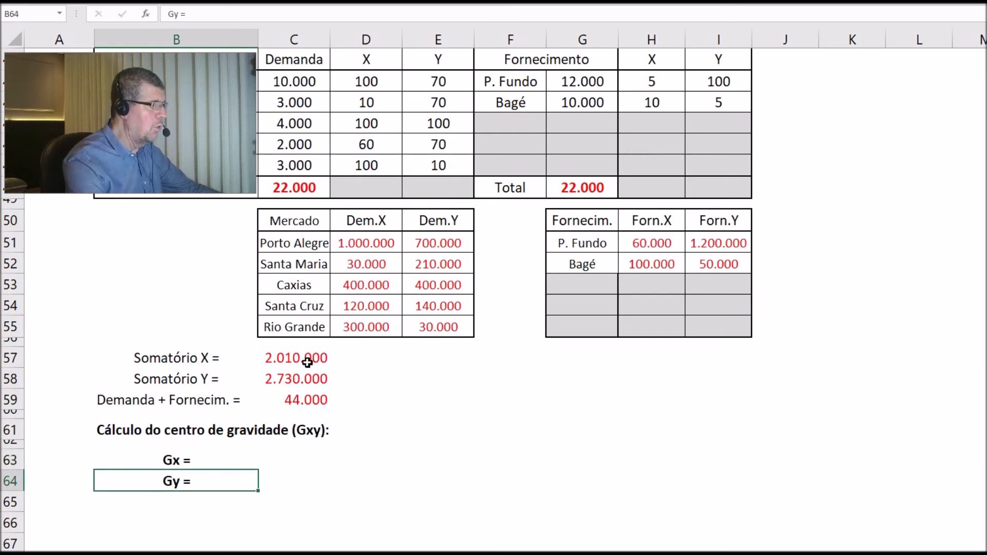
drag(136, 354, 281, 358)
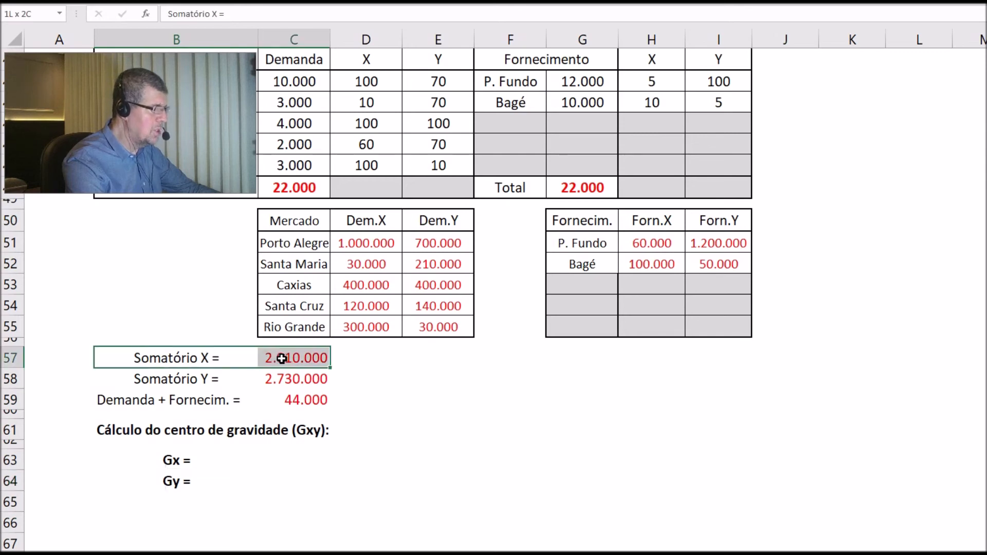
drag(91, 400, 322, 399)
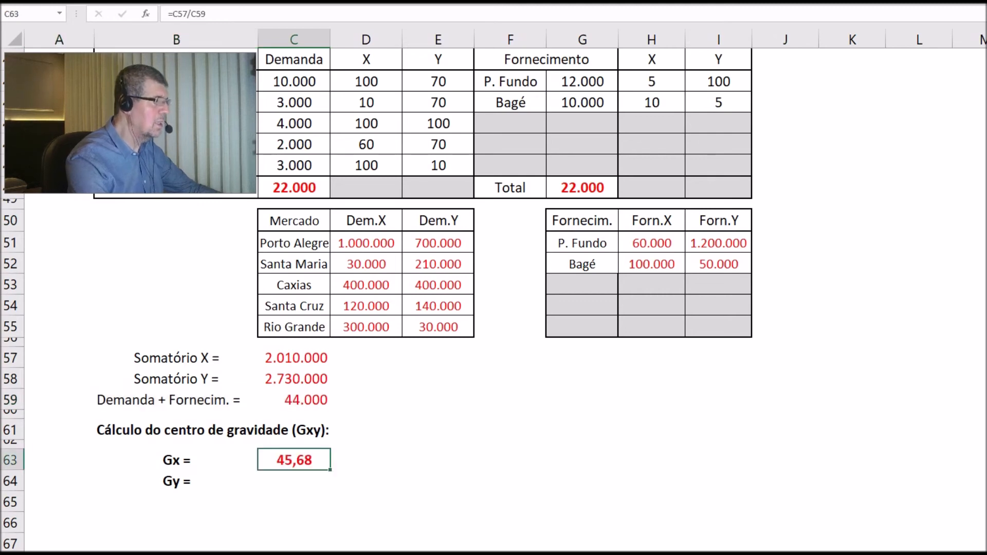
click(222, 17)
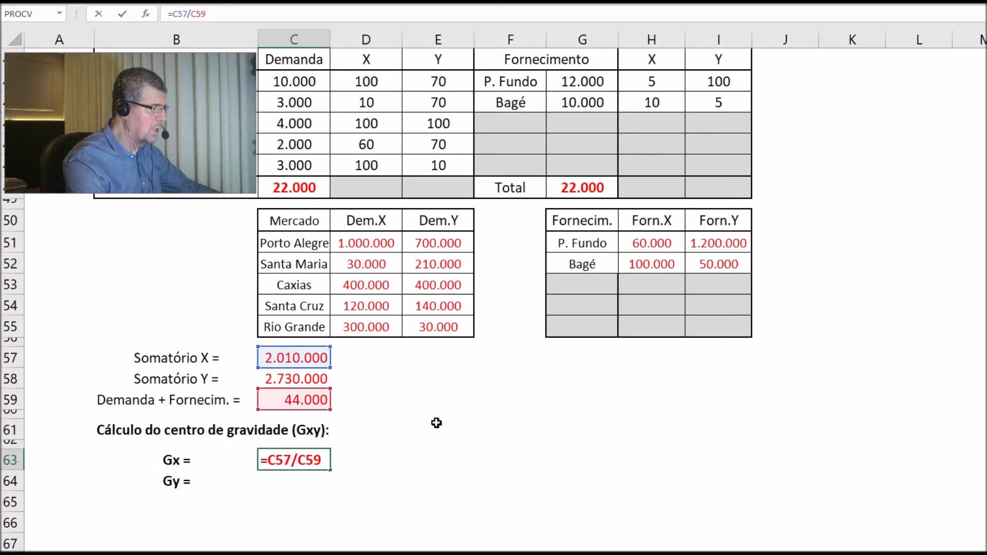
Calculate the Gy coordinate in C64 with =C58/C59, and select the Gx and Gy results in C63:C64
key(ctrl+Return)
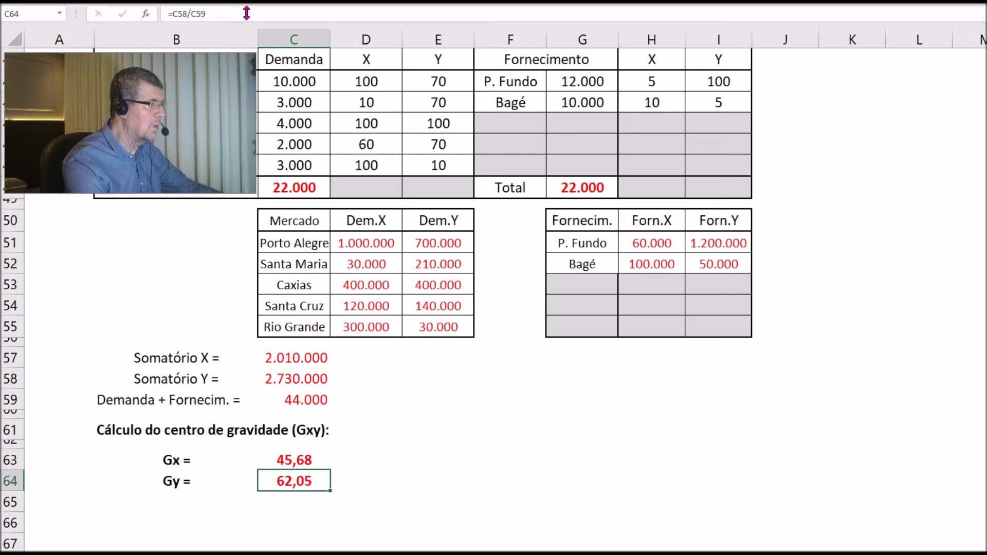
key(F2)
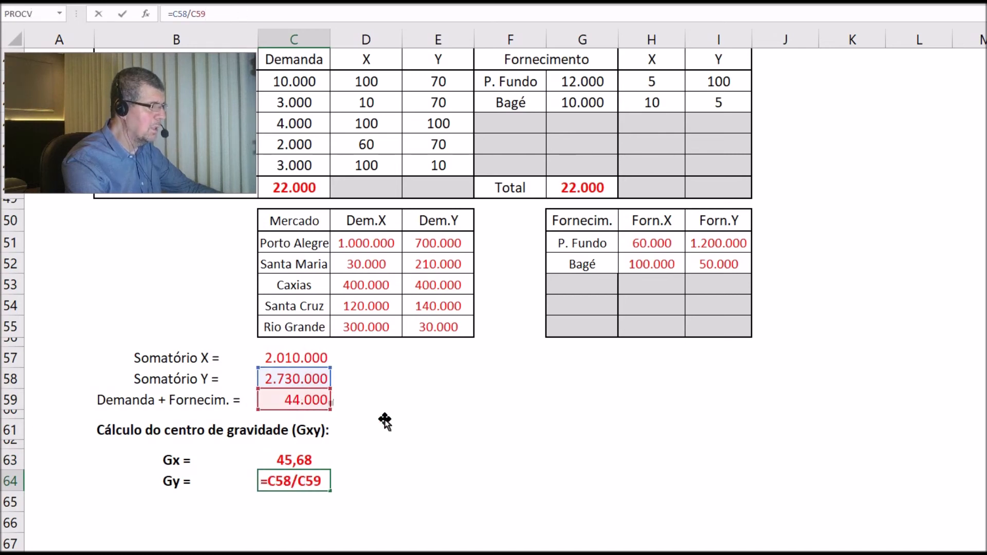
key(Escape)
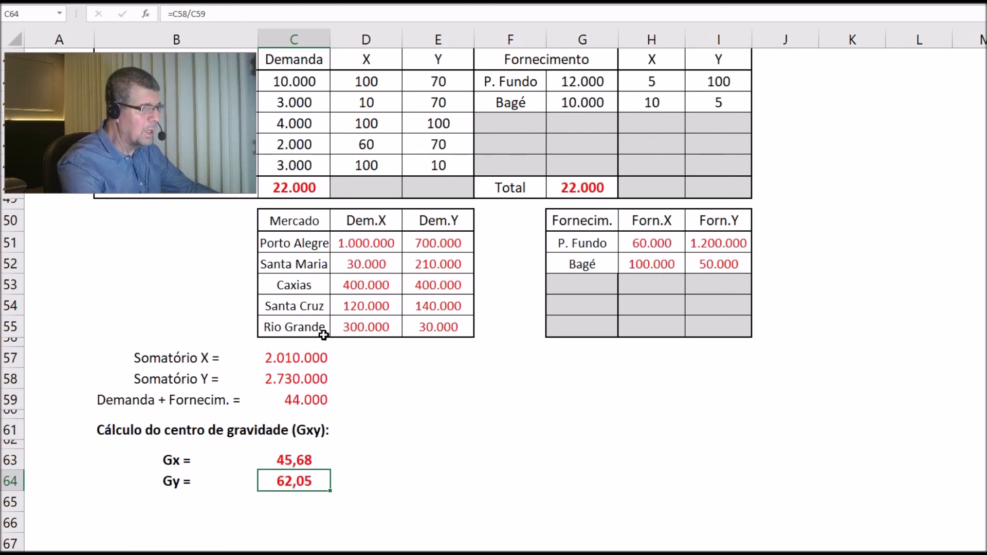
click(278, 460)
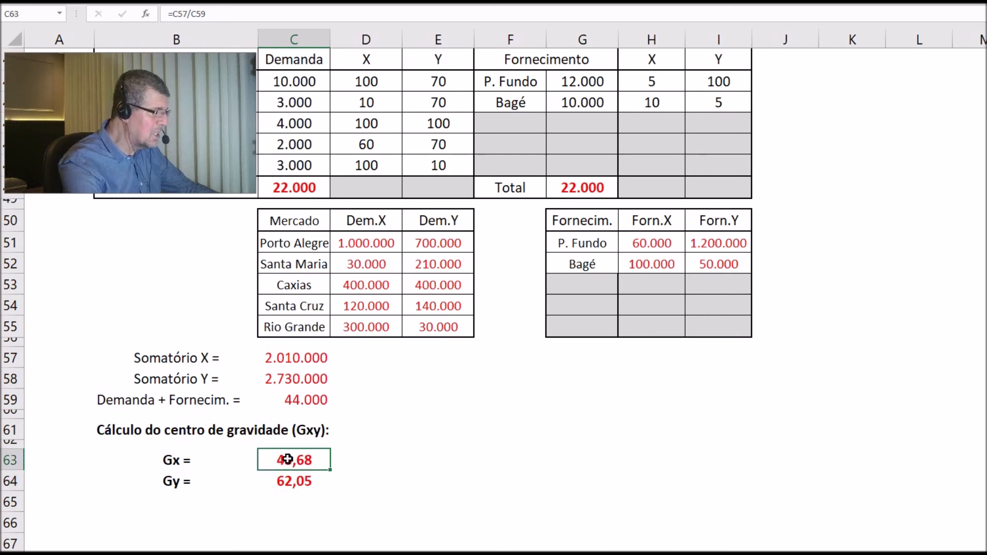
drag(287, 459, 290, 481)
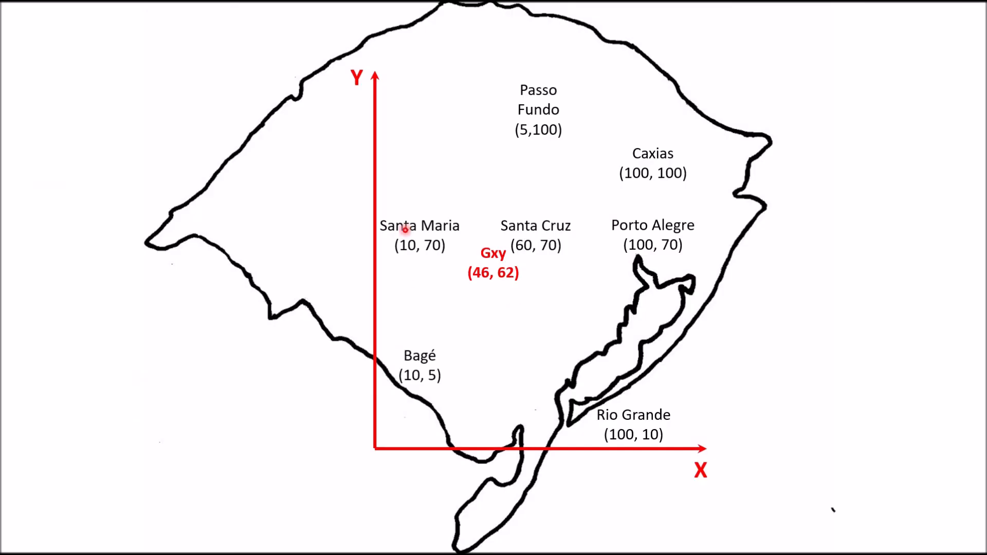